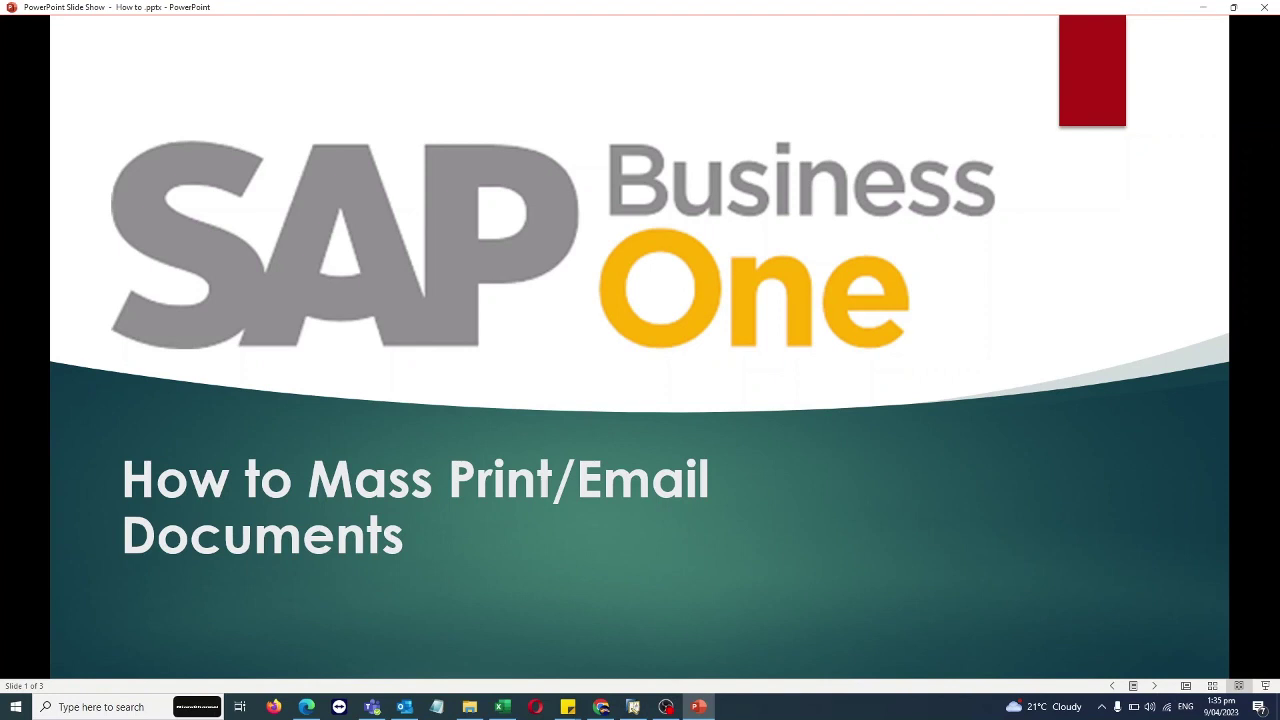
- Advance the PowerPoint slide show to the next slide
{"action": "key", "text": "Right"}
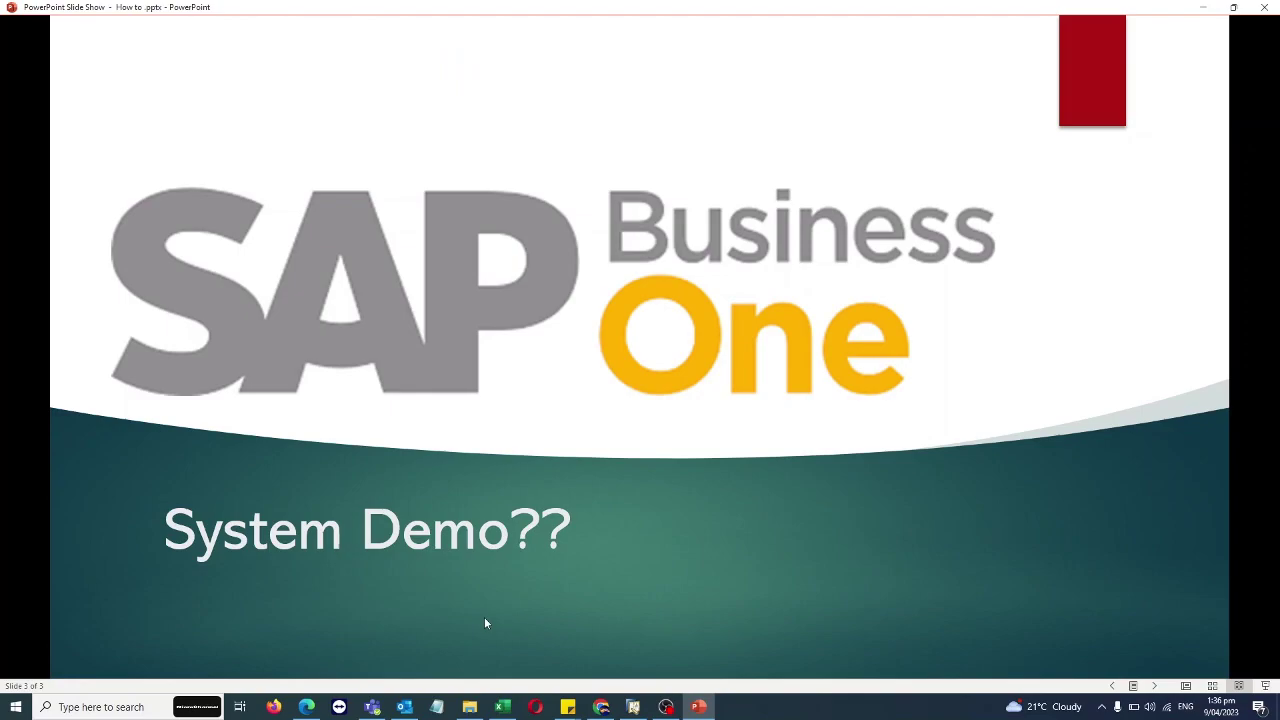
- In SAP Business One, cancel the leftover Document Printing dialog and reopen it to choose a document type
{"action": "left_click", "coordinate": [633, 707]}
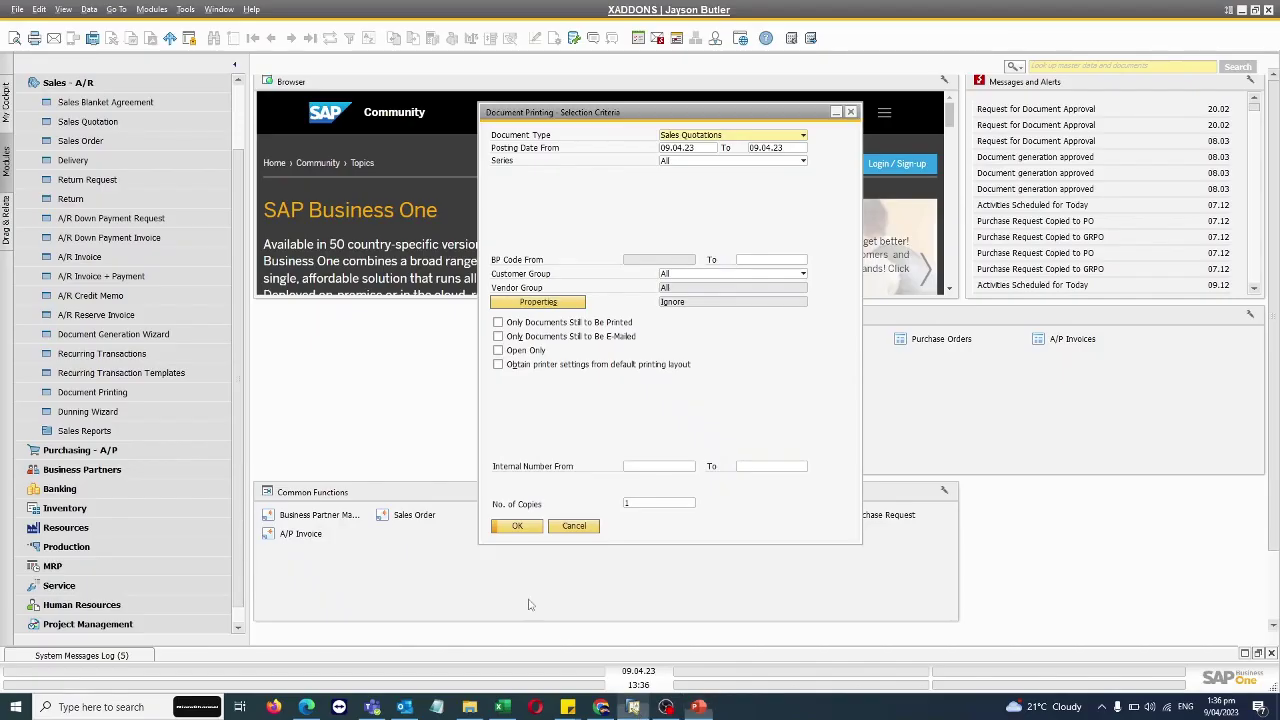
{"action": "left_click", "coordinate": [575, 526]}
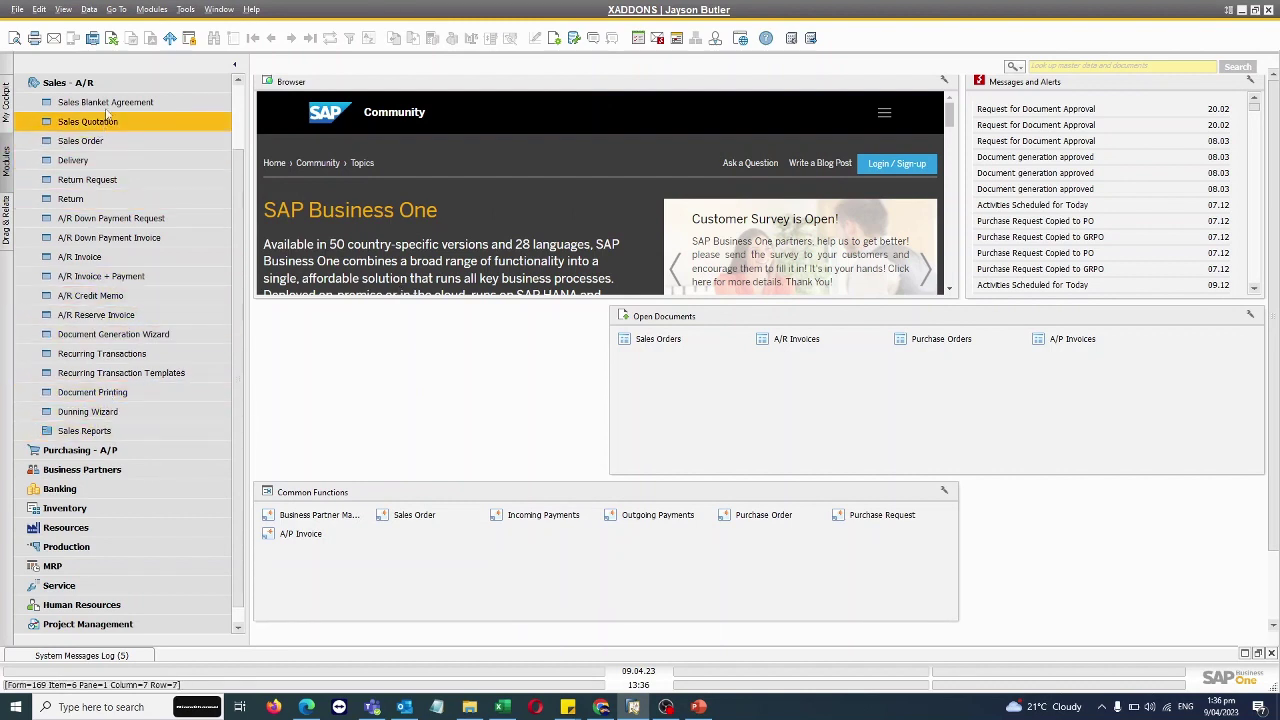
{"action": "left_click", "coordinate": [112, 400]}
{"action": "left_click", "coordinate": [700, 136]}
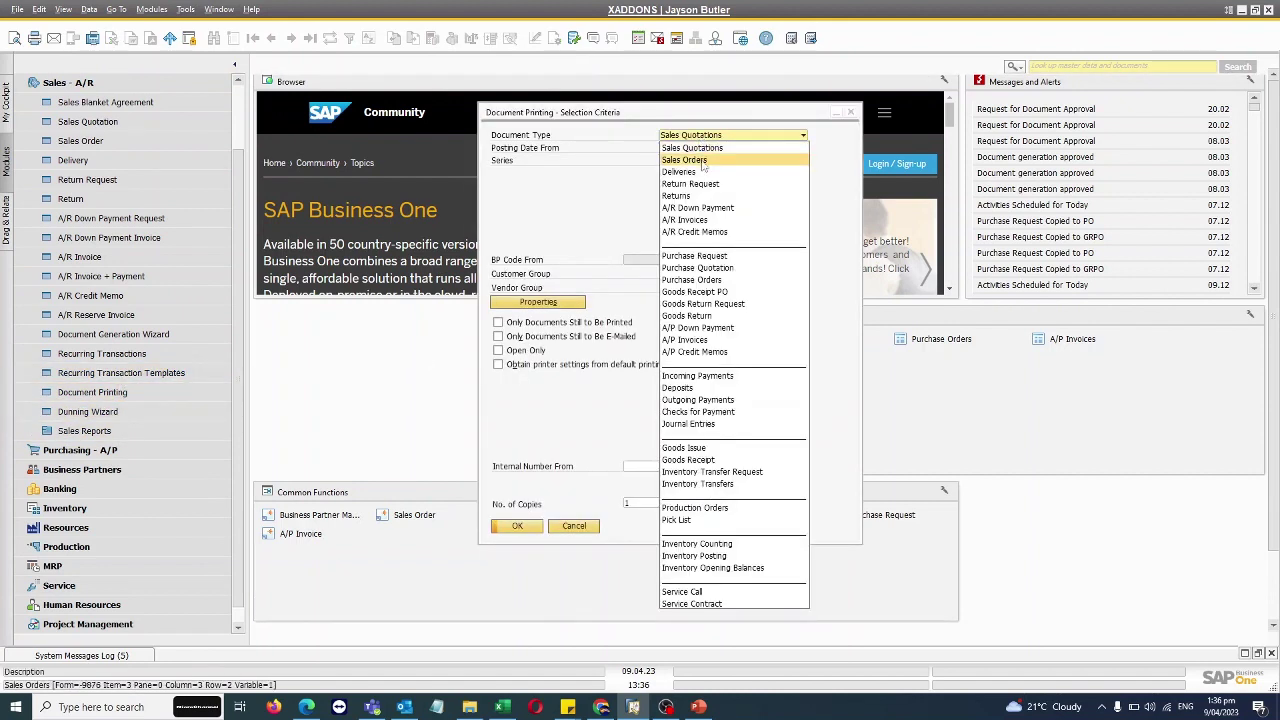
- Target A/R Invoices posted 09.04.23, keeping Series All and Document and Batch/Serial No
{"action": "left_click", "coordinate": [685, 219]}
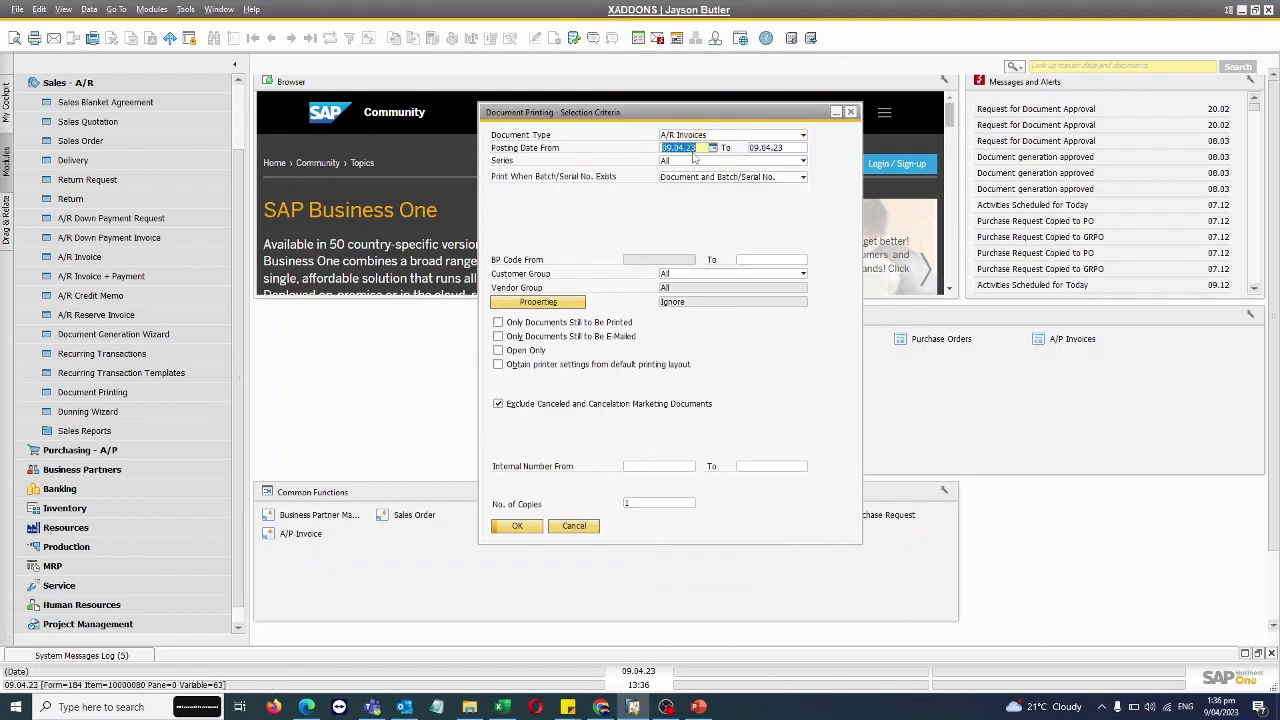
{"action": "key", "text": "Tab"}
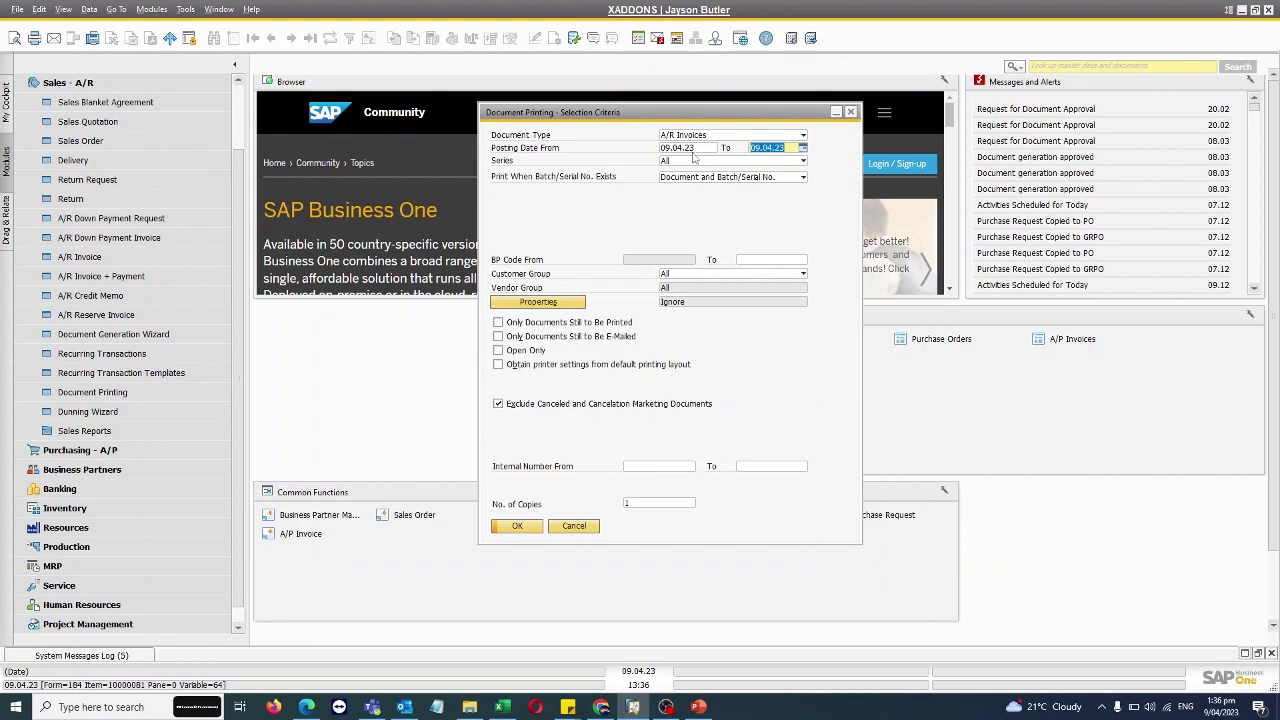
{"action": "left_click", "coordinate": [692, 161]}
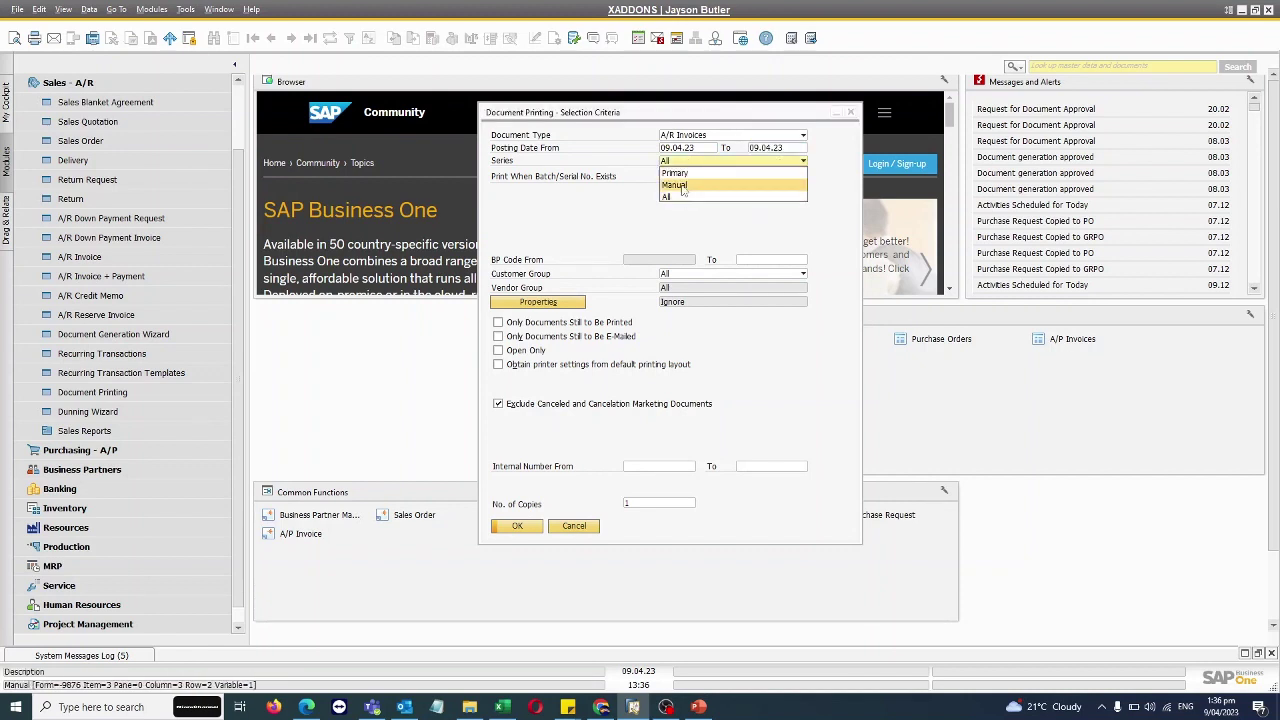
{"action": "left_click", "coordinate": [683, 163]}
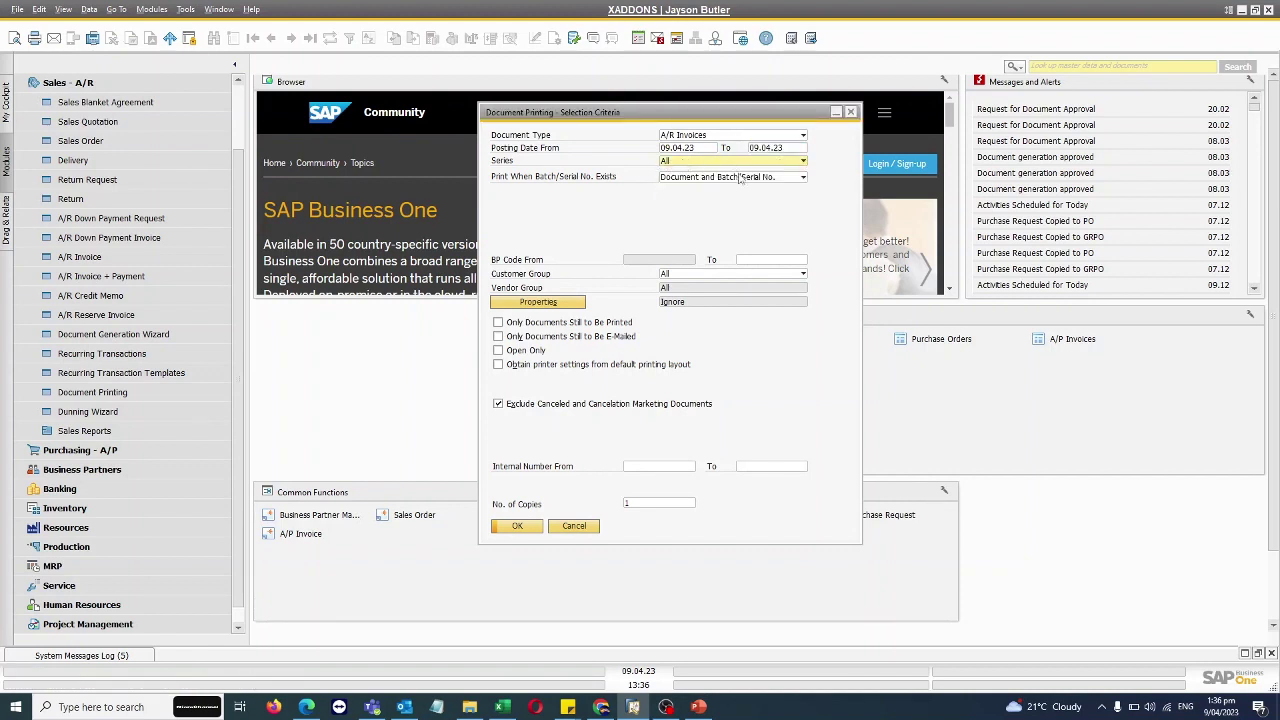
{"action": "left_click", "coordinate": [744, 180]}
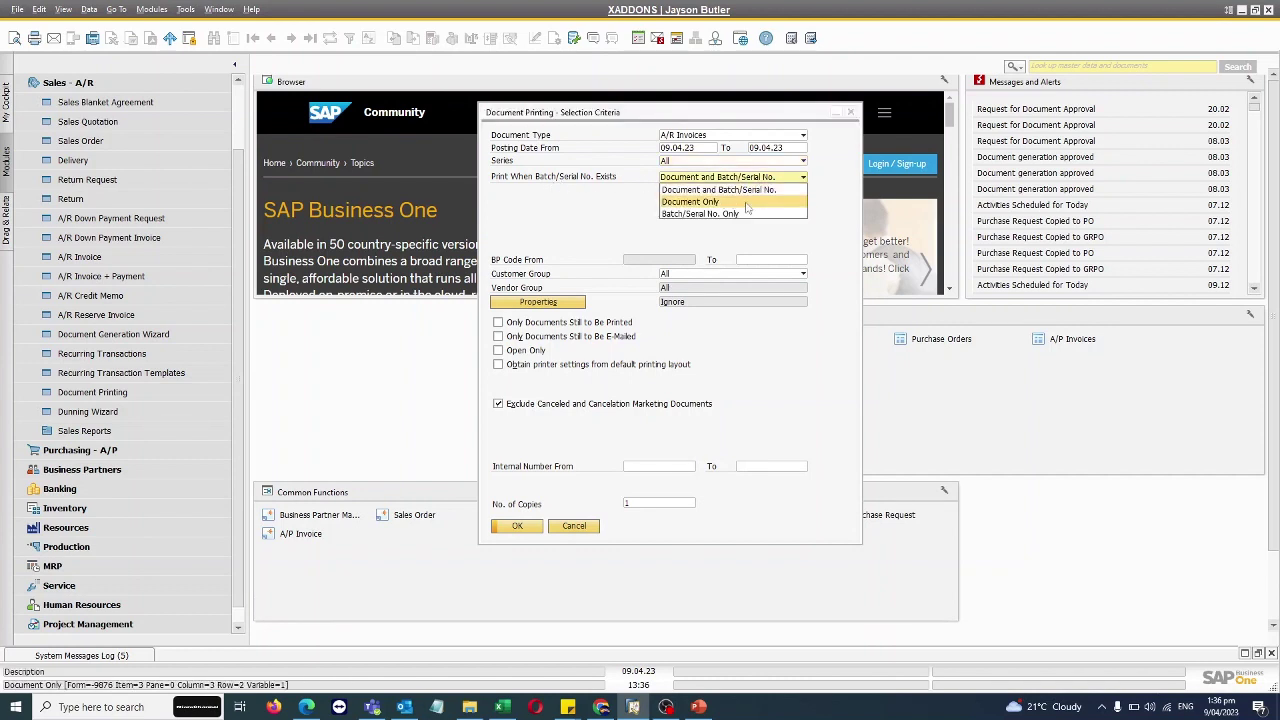
{"action": "left_click", "coordinate": [730, 190]}
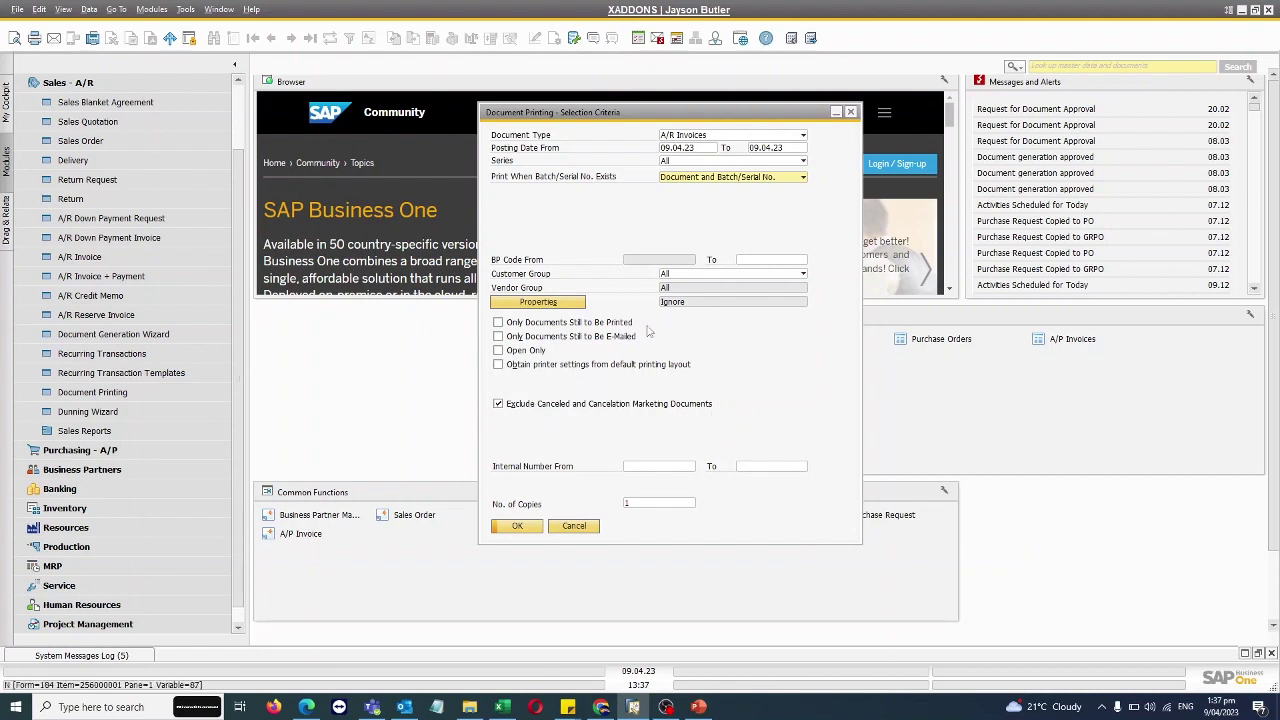
- Keep Customer Group All, leave Internal Number From/To blank and No. of Copies at 1
{"action": "left_click", "coordinate": [708, 274]}
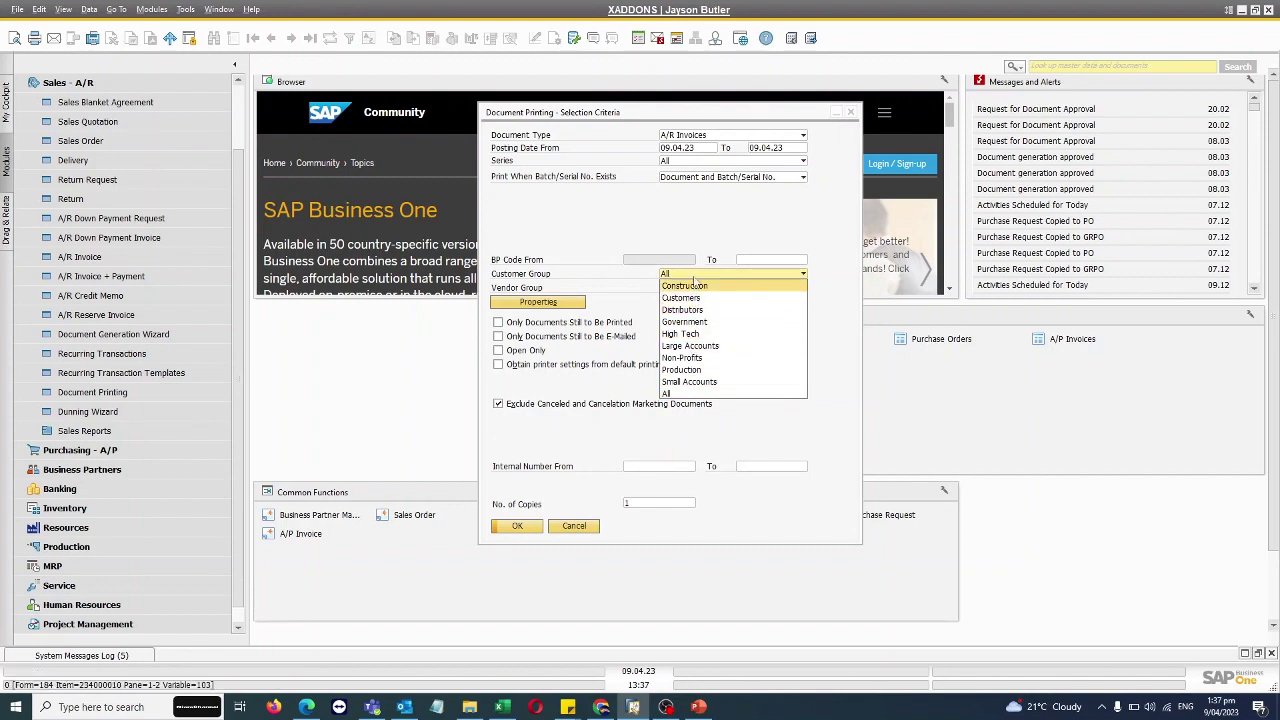
{"action": "left_click", "coordinate": [678, 252]}
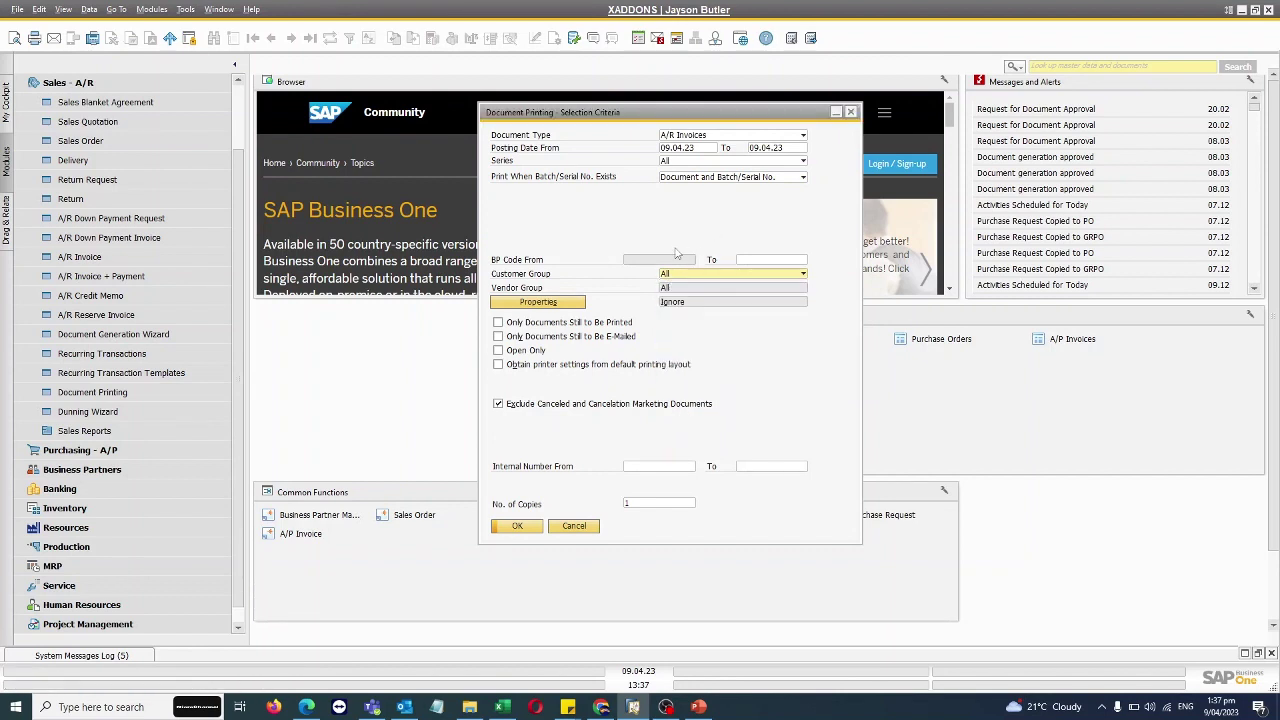
{"action": "left_click", "coordinate": [659, 466]}
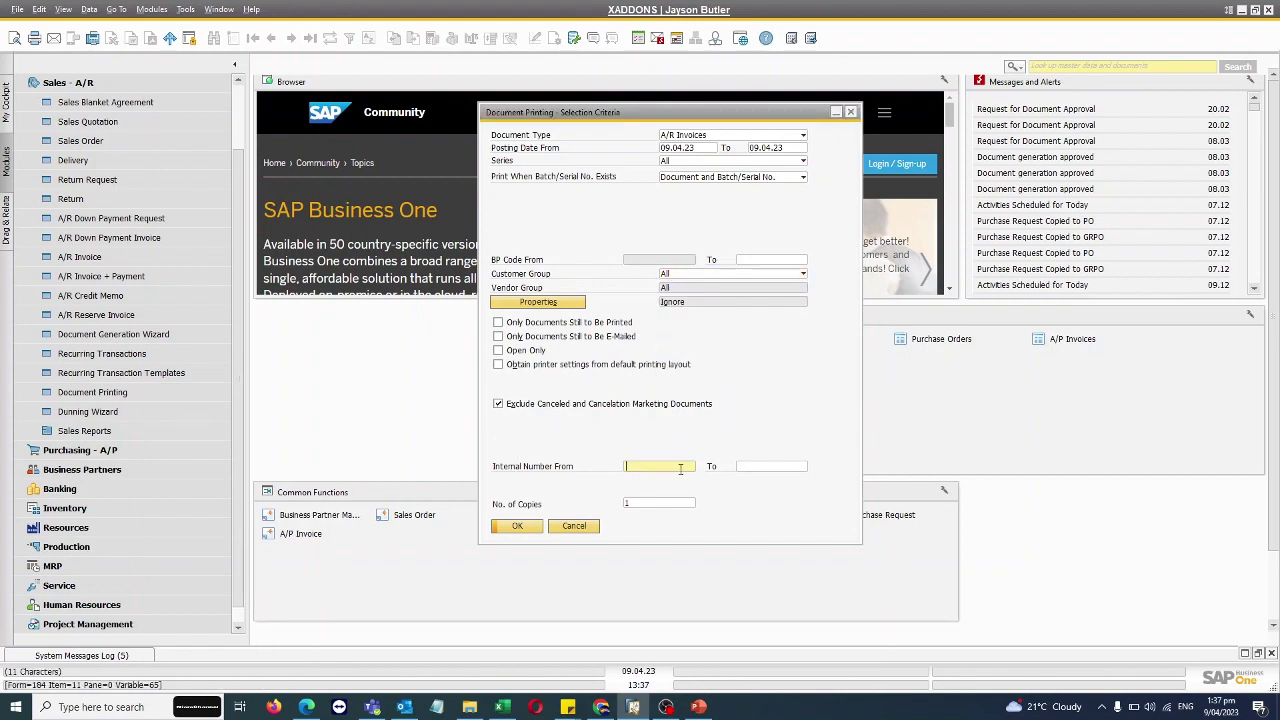
{"action": "left_click", "coordinate": [785, 468]}
{"action": "key", "text": "shift+Tab"}
{"action": "key", "text": "Tab"}
{"action": "key", "text": "shift+Tab"}
{"action": "key", "text": "Tab"}
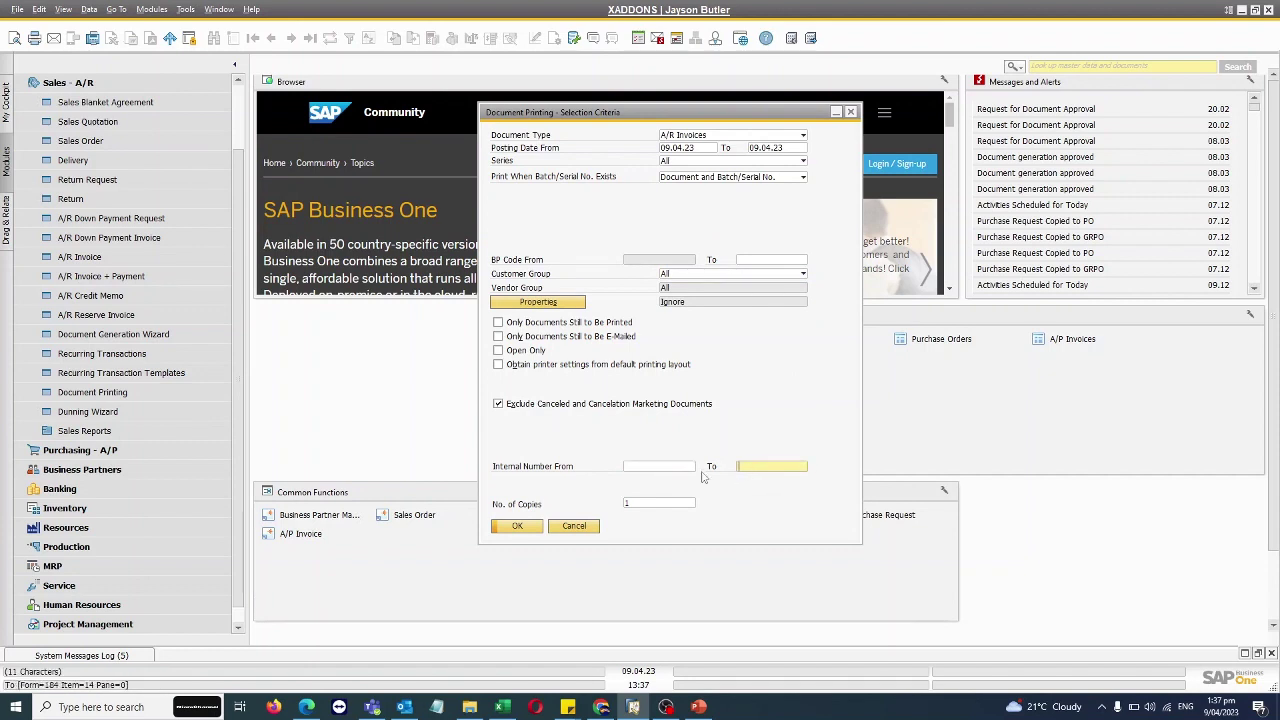
{"action": "key", "text": "shift+Tab"}
{"action": "key", "text": "Tab"}
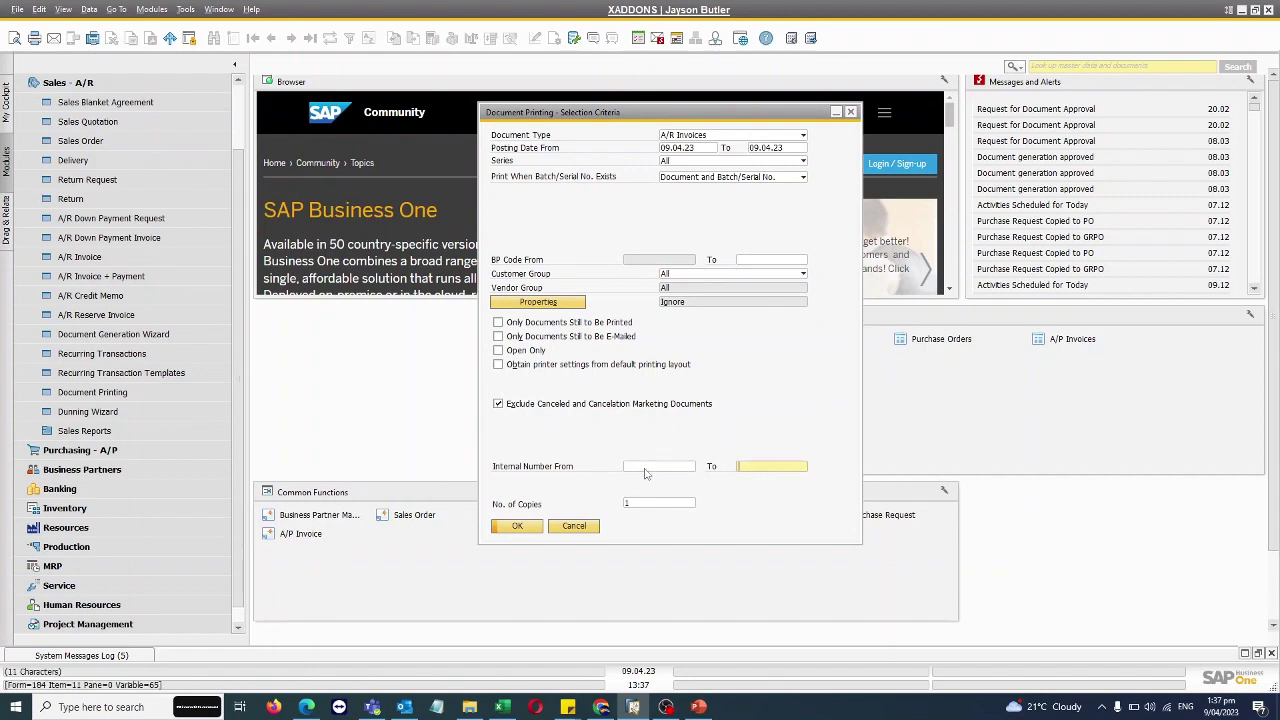
{"action": "key", "text": "shift+Tab"}
{"action": "key", "text": "Tab"}
{"action": "key", "text": "shift+Tab"}
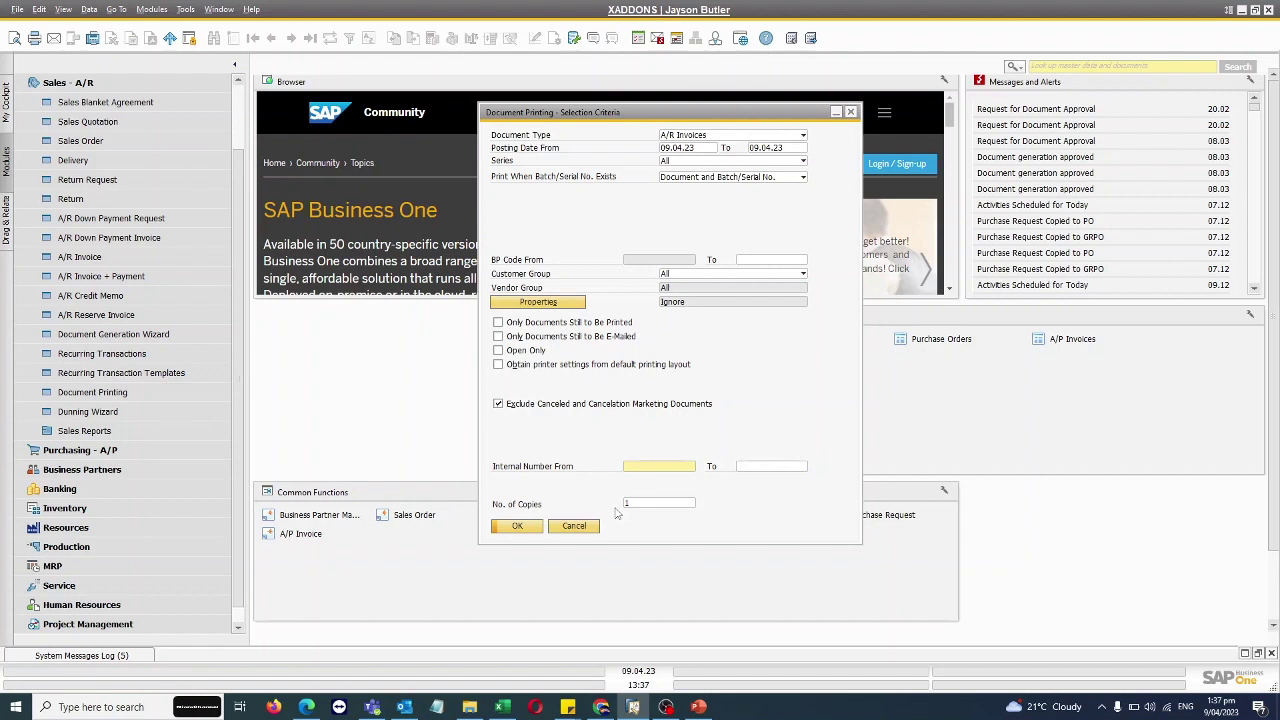
{"action": "left_click", "coordinate": [662, 501]}
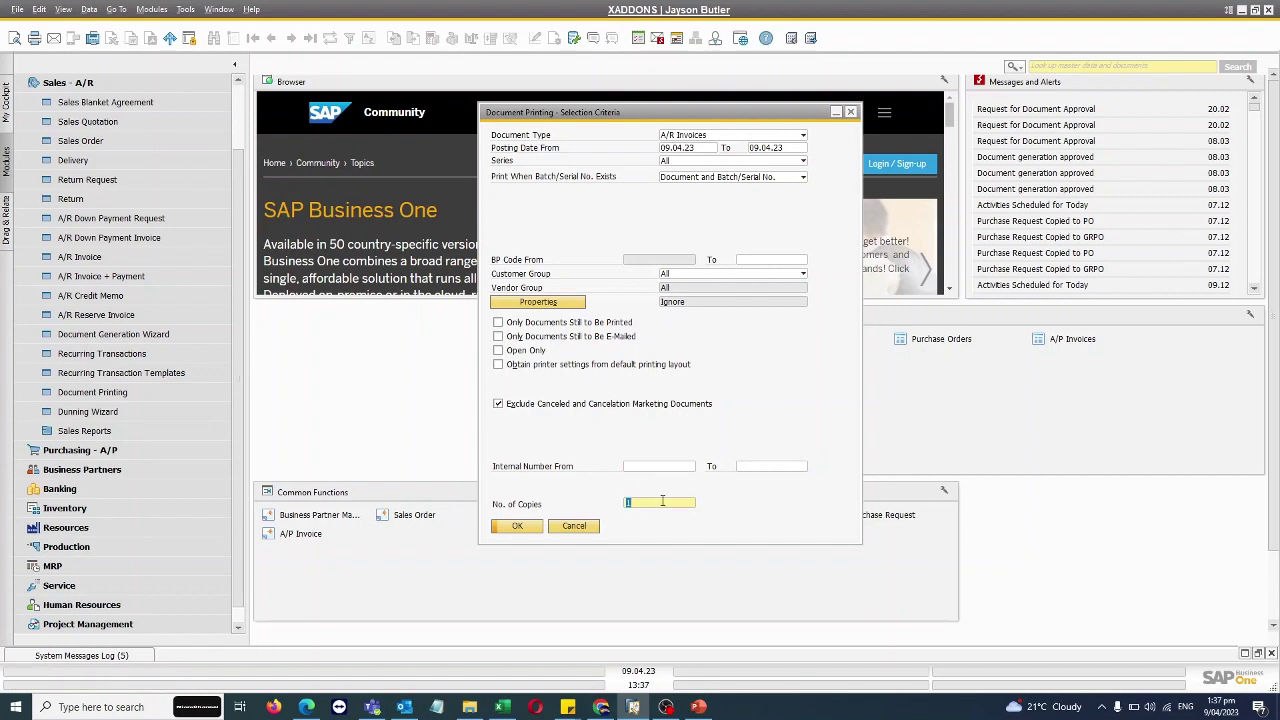
- Run the criteria, maximize the Print A/R Invoices list and select invoices 892 through 894
{"action": "left_click", "coordinate": [516, 526]}
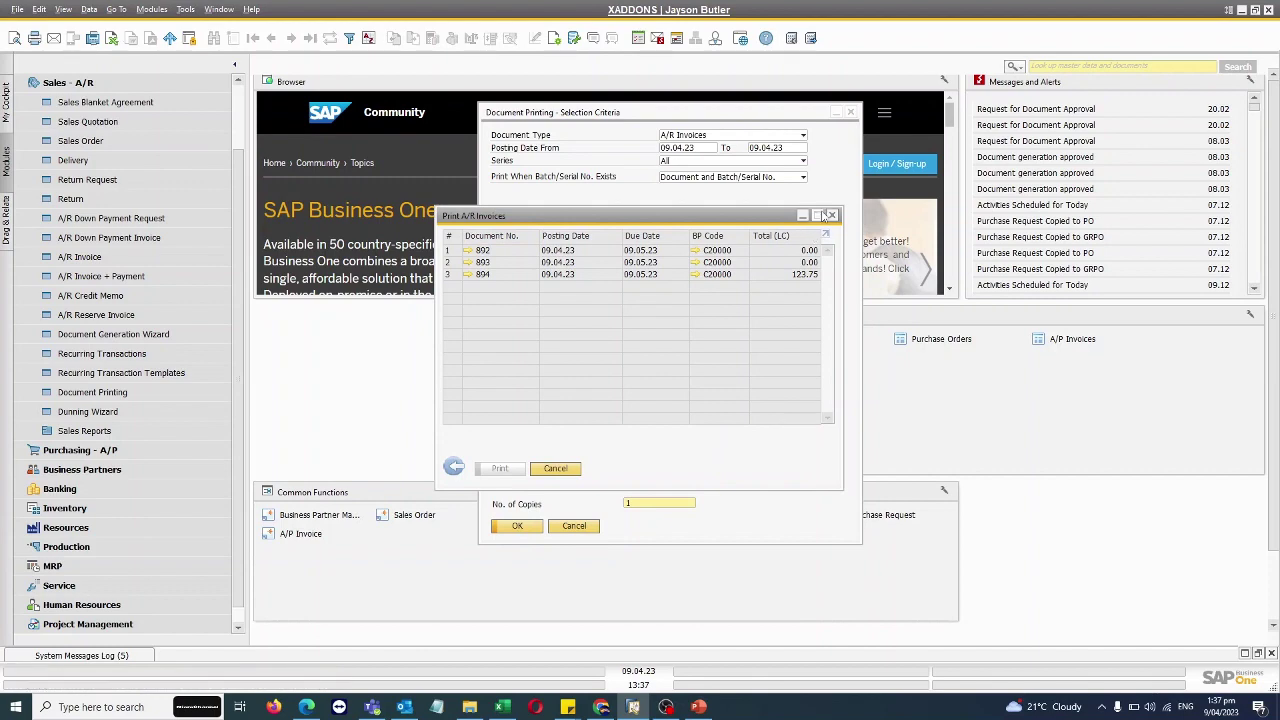
{"action": "left_click", "coordinate": [829, 215]}
{"action": "left_click_drag", "start_coordinate": [28, 97], "coordinate": [30, 122]}
{"action": "left_click", "coordinate": [29, 121]}
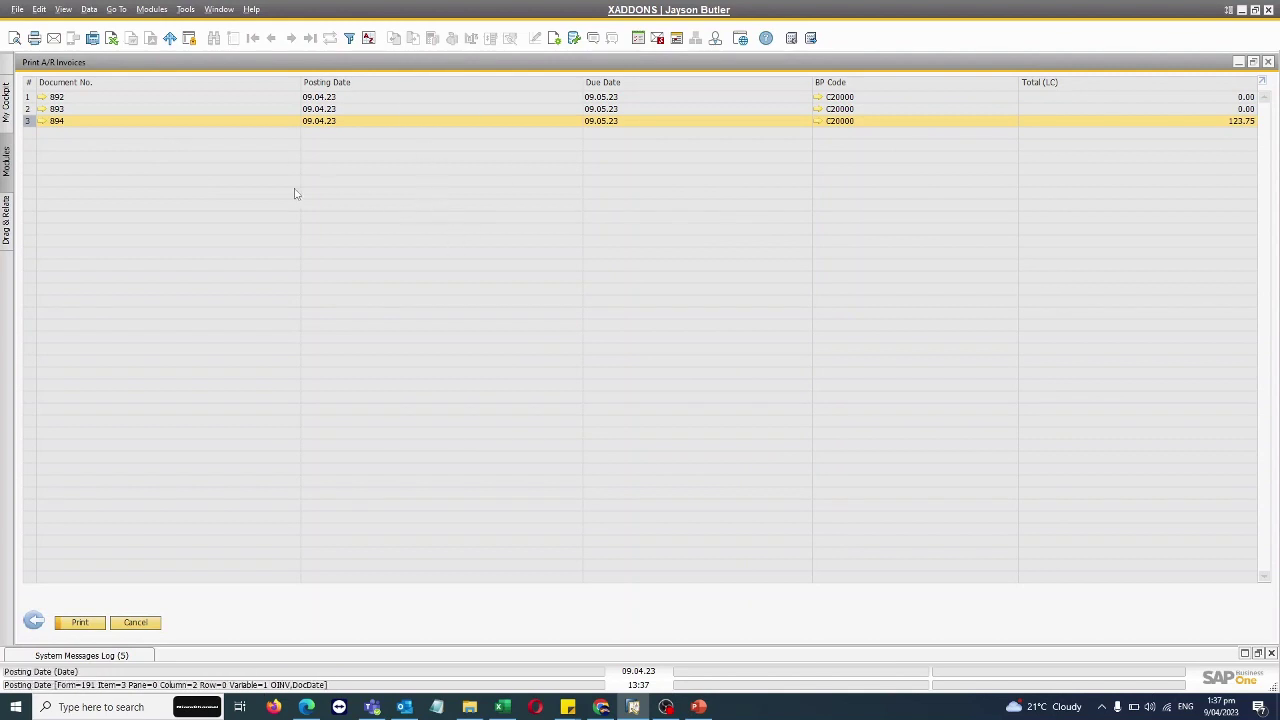
{"action": "left_click", "coordinate": [28, 97], "text": "ctrl"}
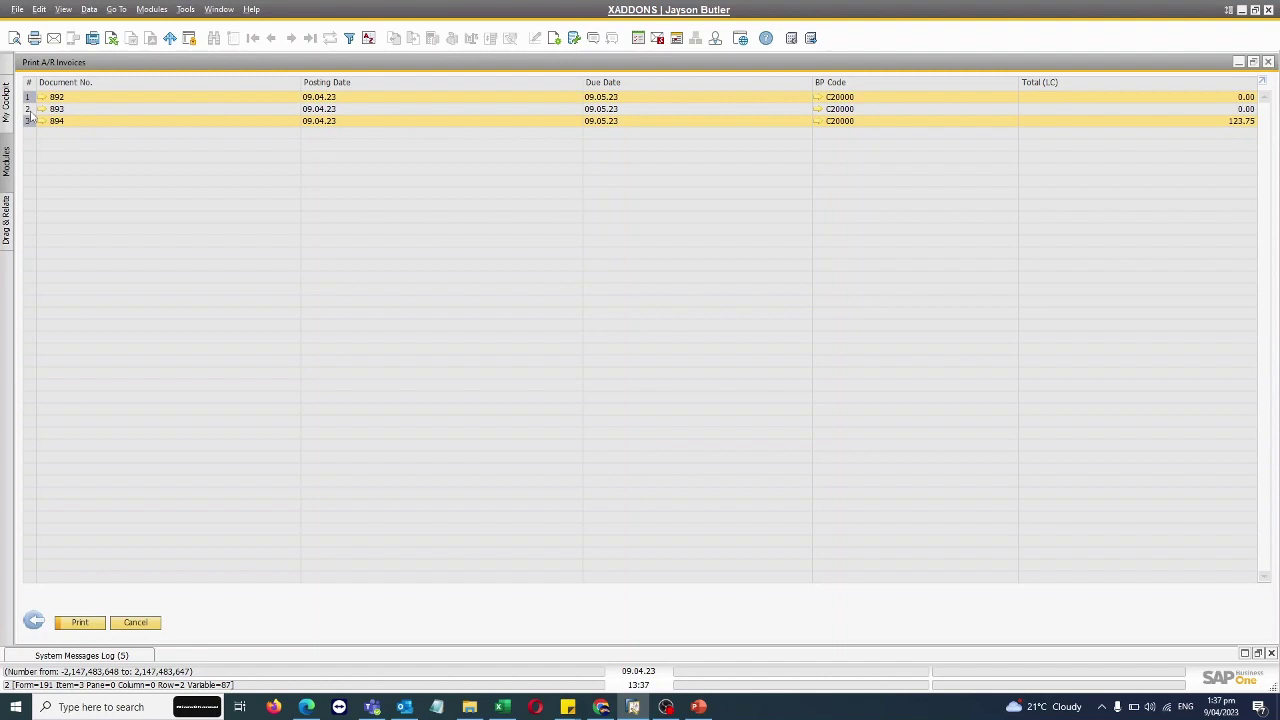
{"action": "left_click", "coordinate": [28, 109], "text": "ctrl"}
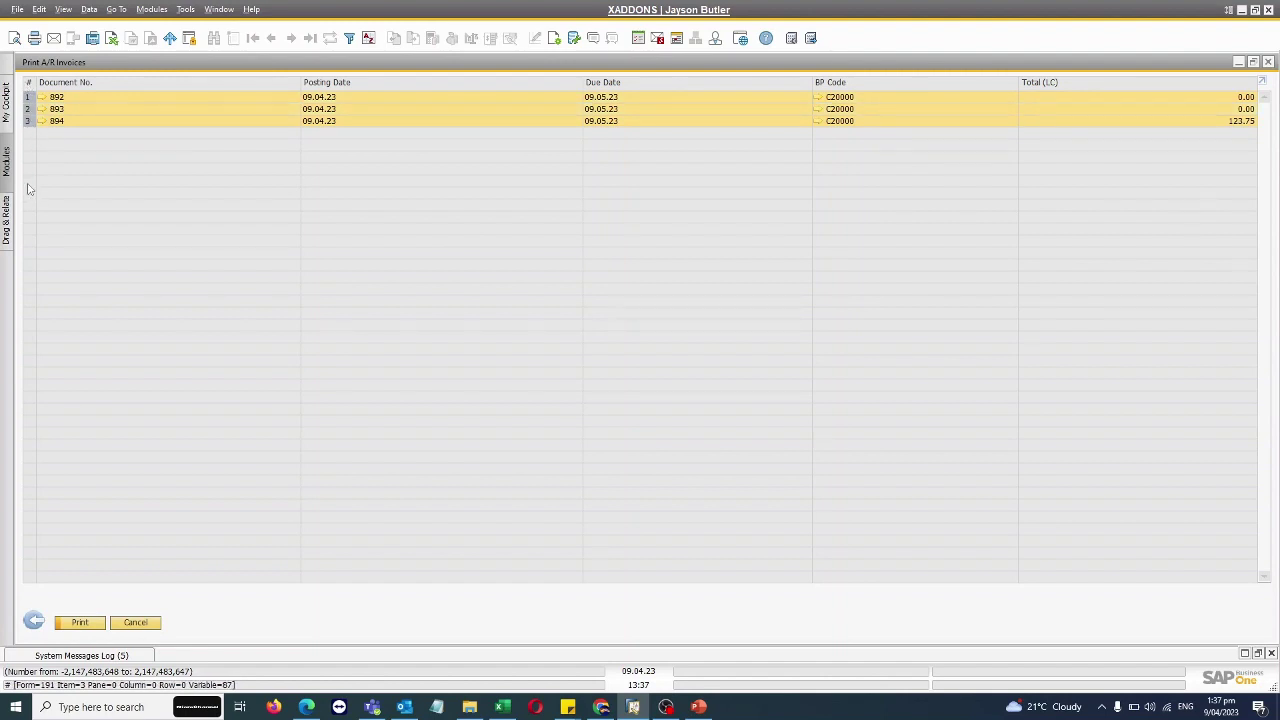
{"action": "left_click", "coordinate": [78, 97]}
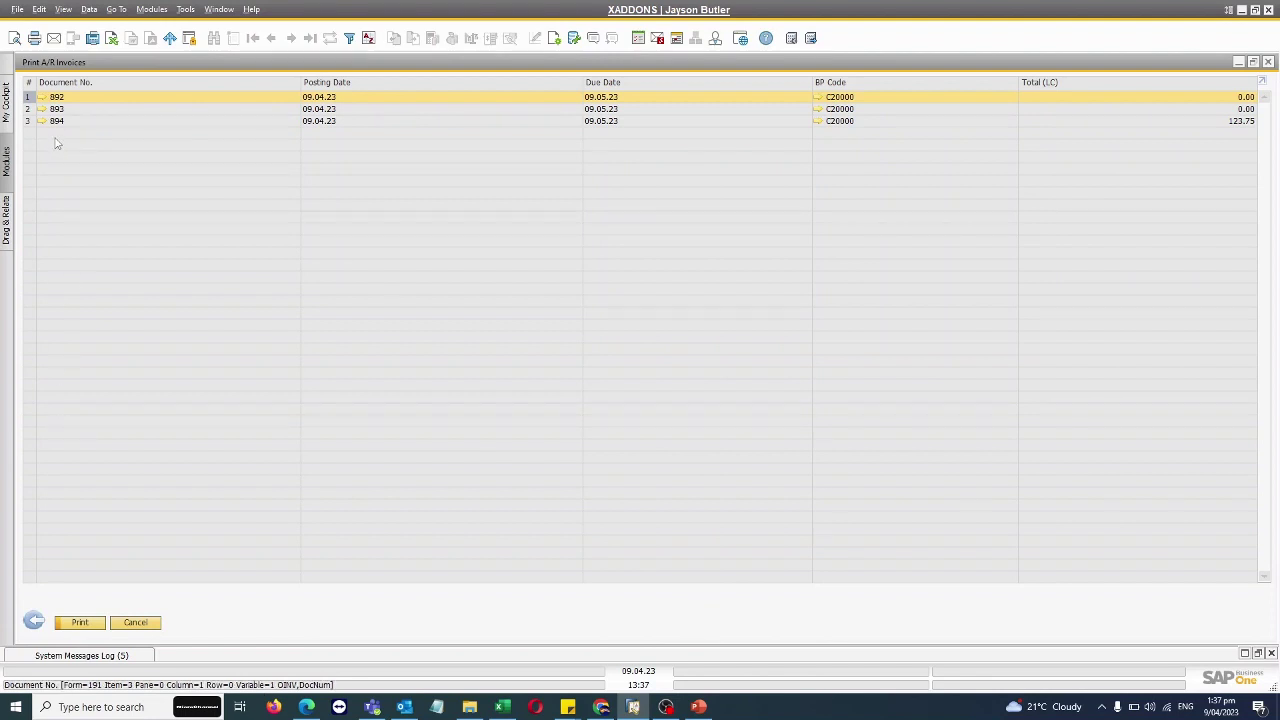
{"action": "left_click", "coordinate": [28, 109], "text": "ctrl"}
{"action": "left_click", "coordinate": [29, 121], "text": "ctrl"}
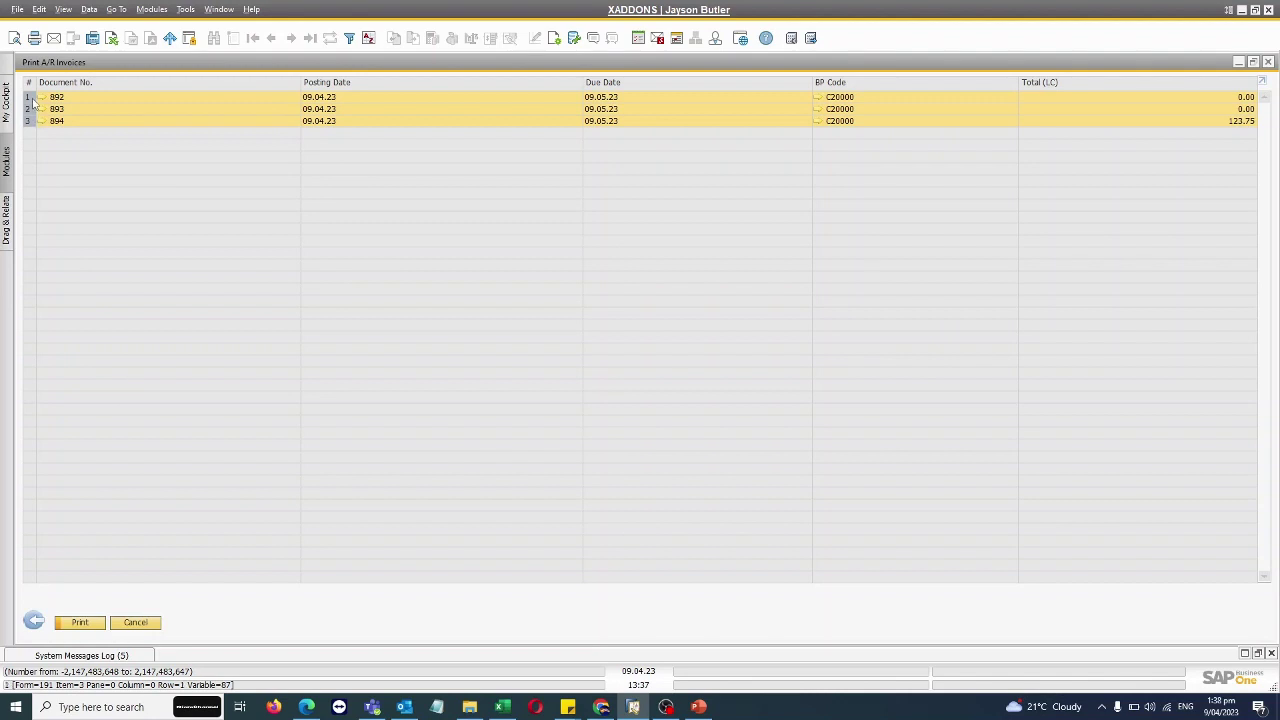
{"action": "left_click", "coordinate": [30, 98]}
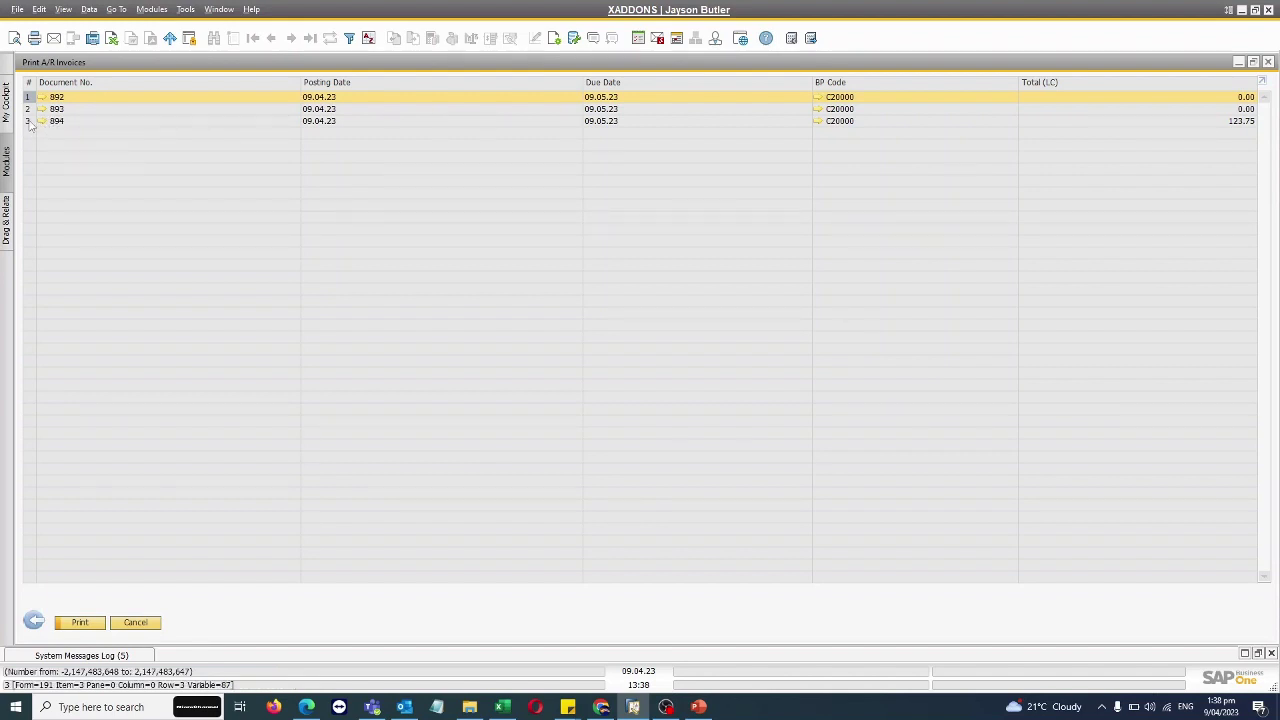
{"action": "left_click", "coordinate": [29, 121], "text": "shift"}
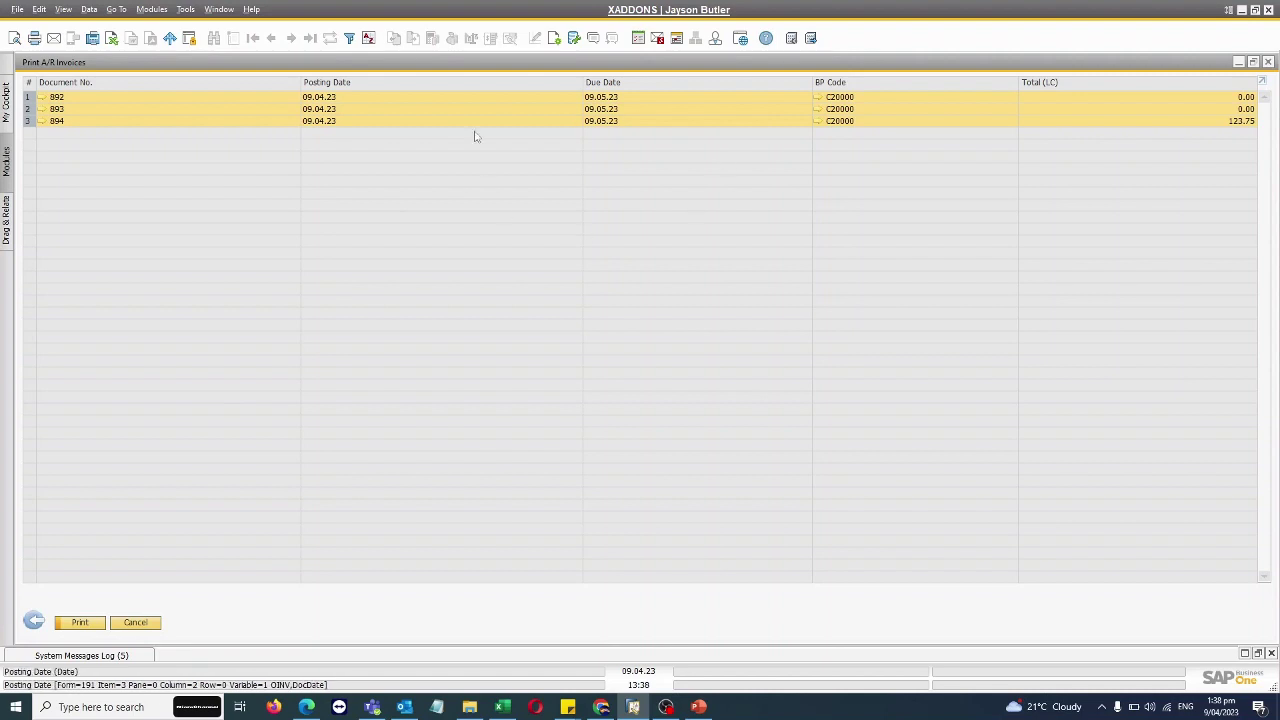
- E-mail the selected invoices via SAP Business One Mailer, using Invoice Only format for all
{"action": "left_click", "coordinate": [17, 10]}
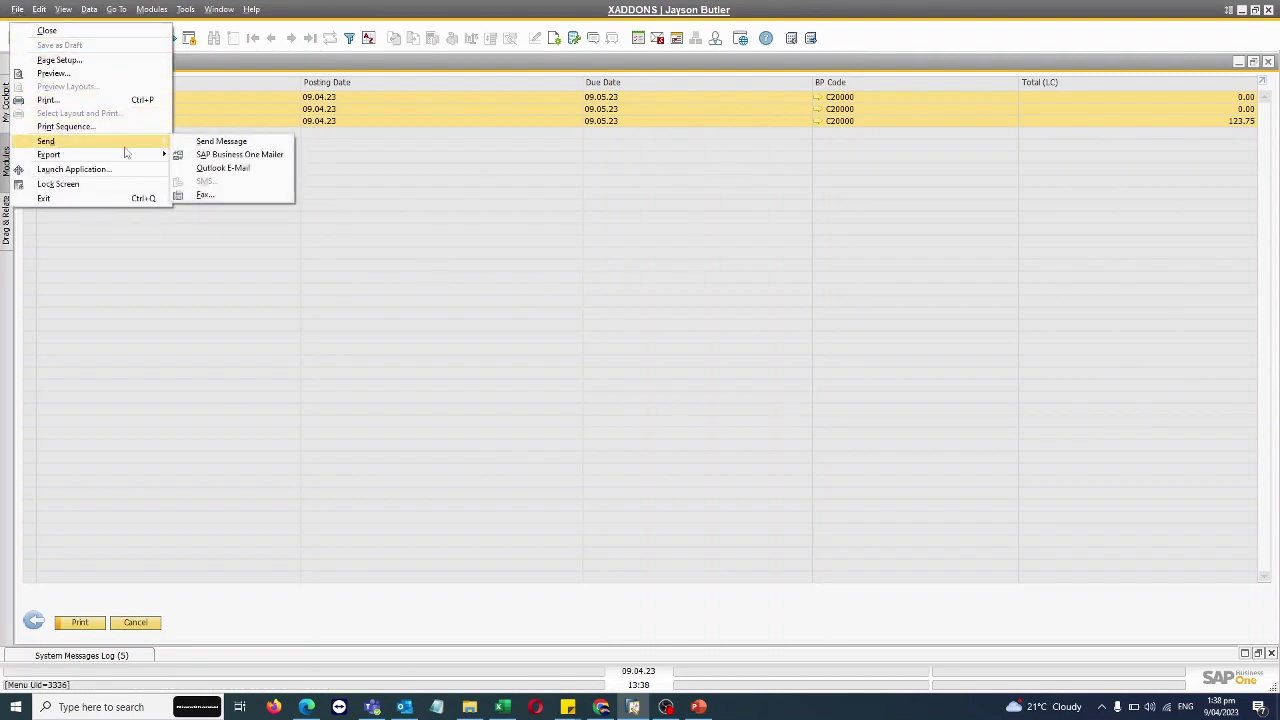
{"action": "mouse_move", "coordinate": [50, 143]}
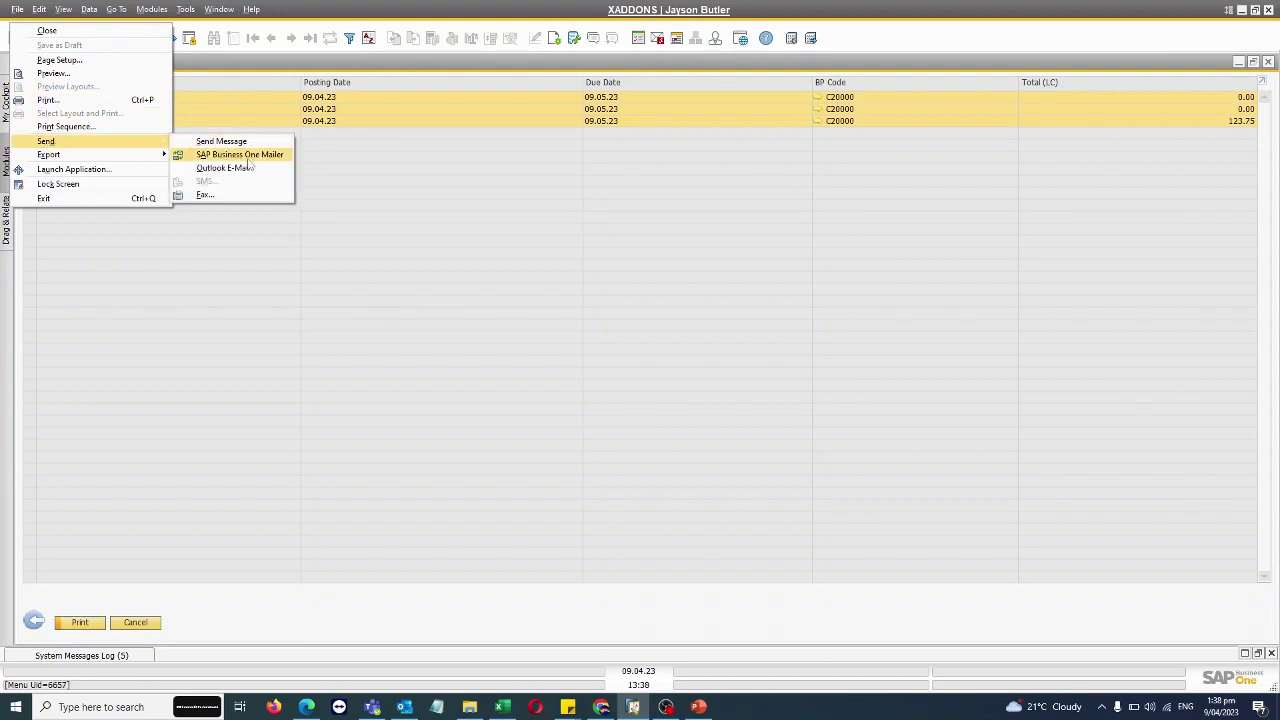
{"action": "left_click", "coordinate": [258, 165]}
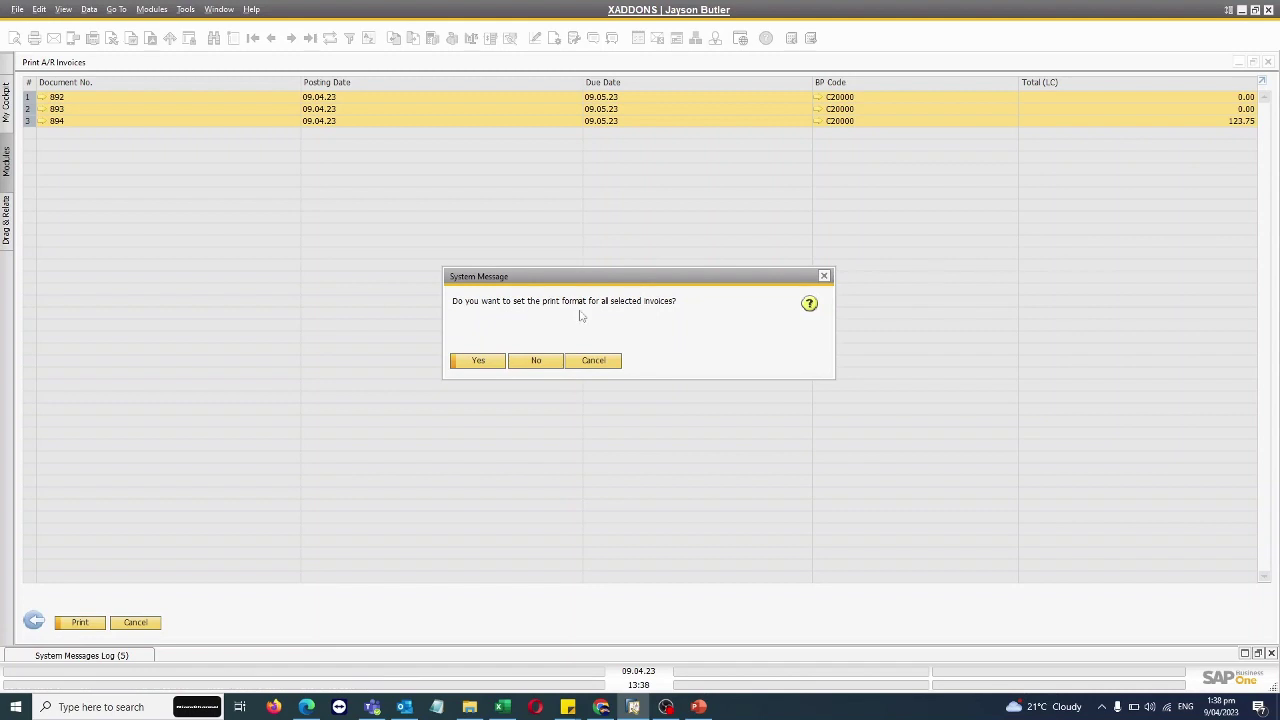
{"action": "left_click", "coordinate": [477, 361]}
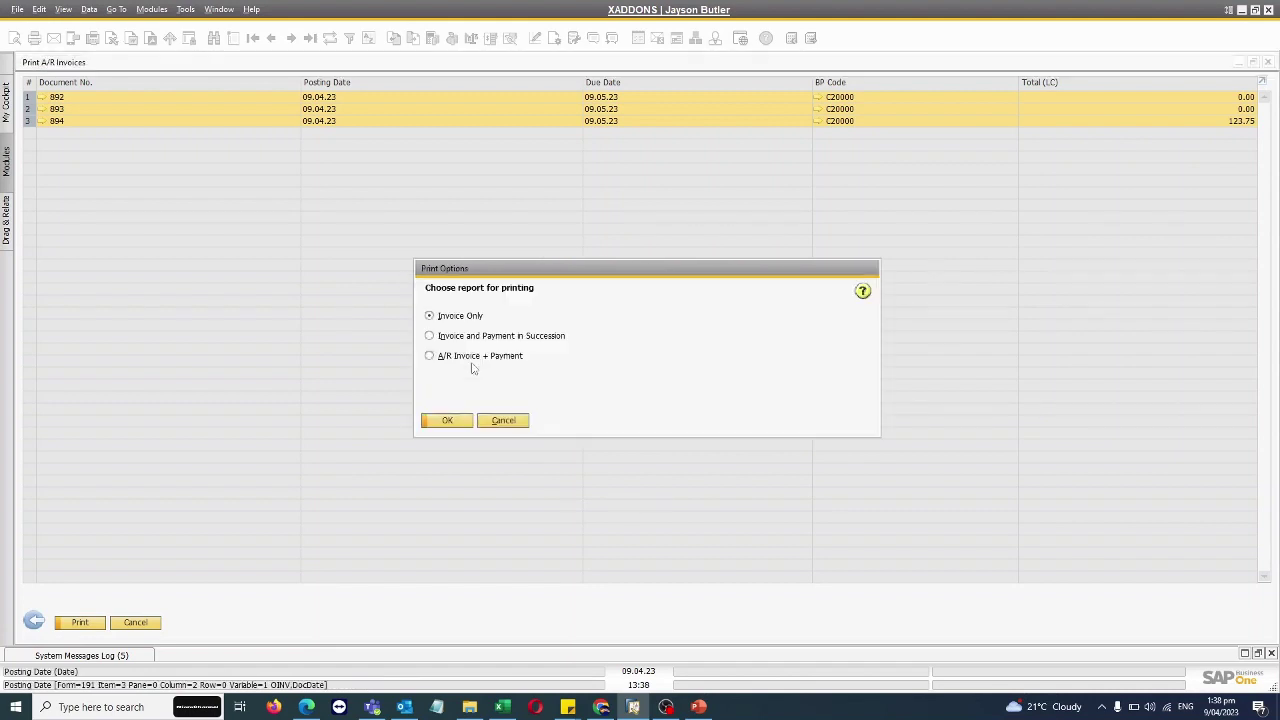
{"action": "left_click", "coordinate": [445, 420]}
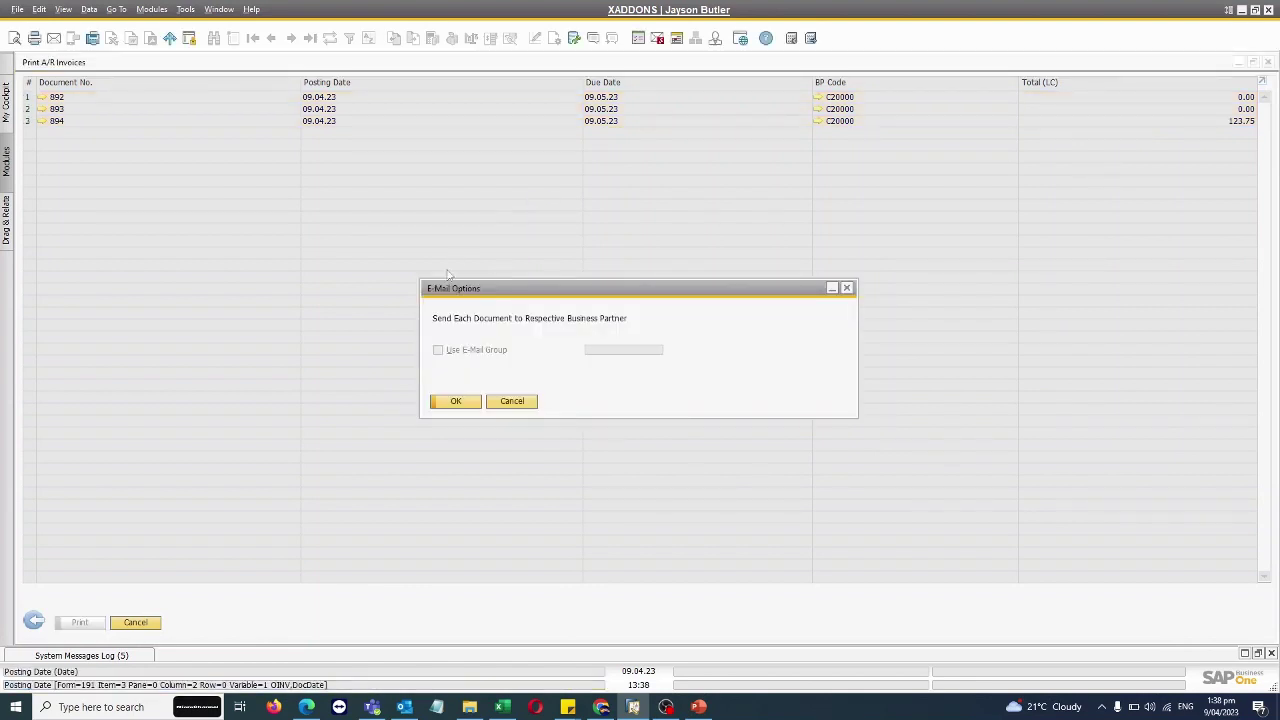
- Confirm e-mailing each invoice to its business partner and step through rows 892–894
{"action": "left_click", "coordinate": [455, 403]}
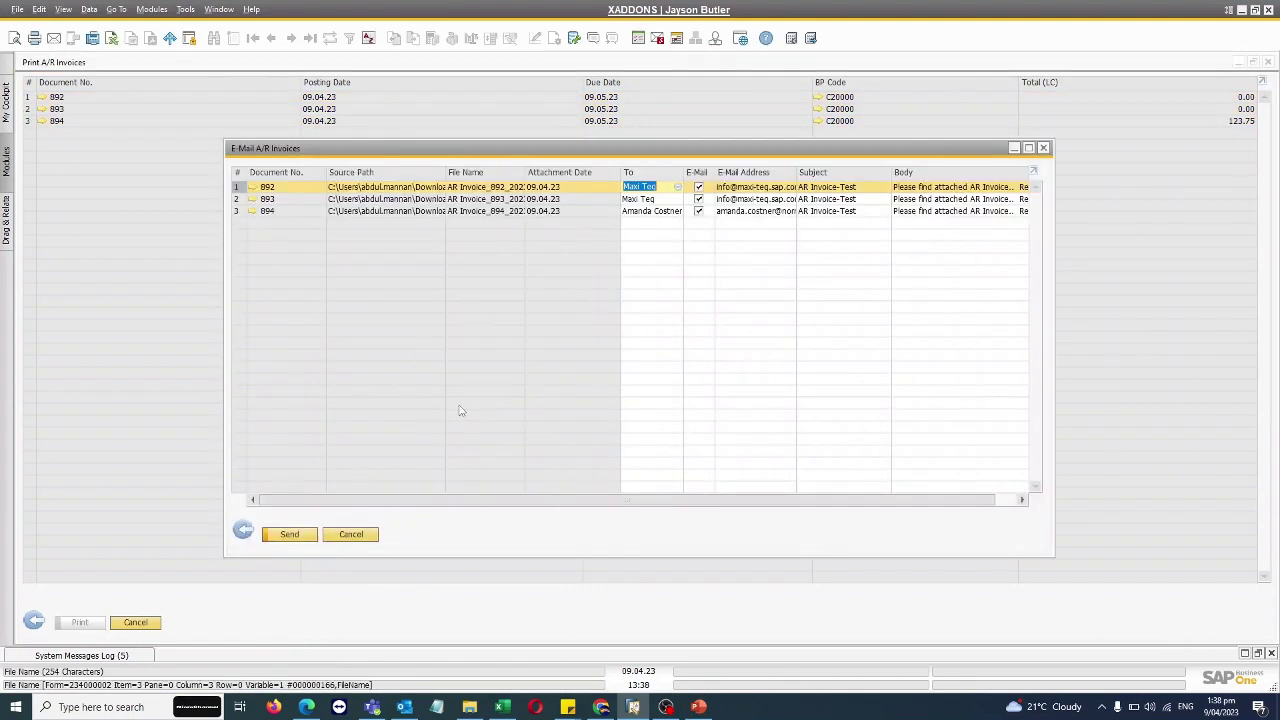
{"action": "left_click", "coordinate": [287, 200]}
{"action": "left_click", "coordinate": [287, 211]}
{"action": "left_click", "coordinate": [288, 199]}
{"action": "left_click", "coordinate": [290, 187]}
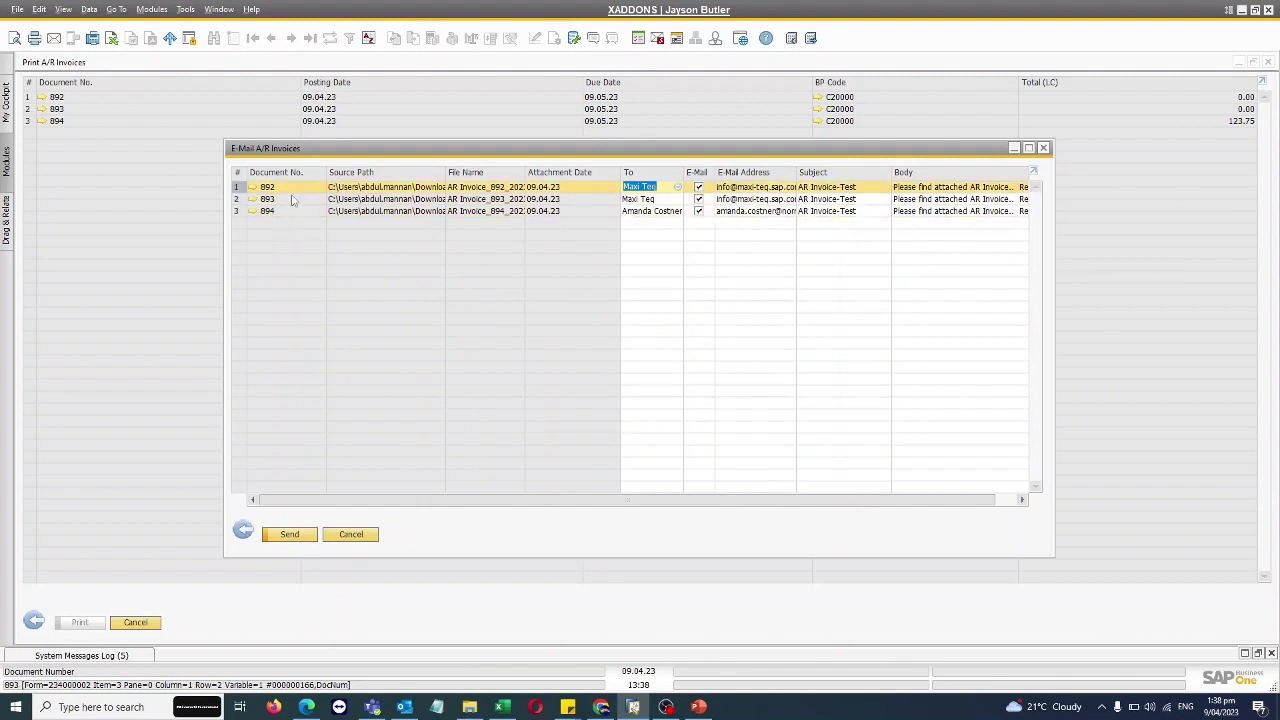
{"action": "left_click", "coordinate": [292, 199]}
{"action": "left_click", "coordinate": [295, 211]}
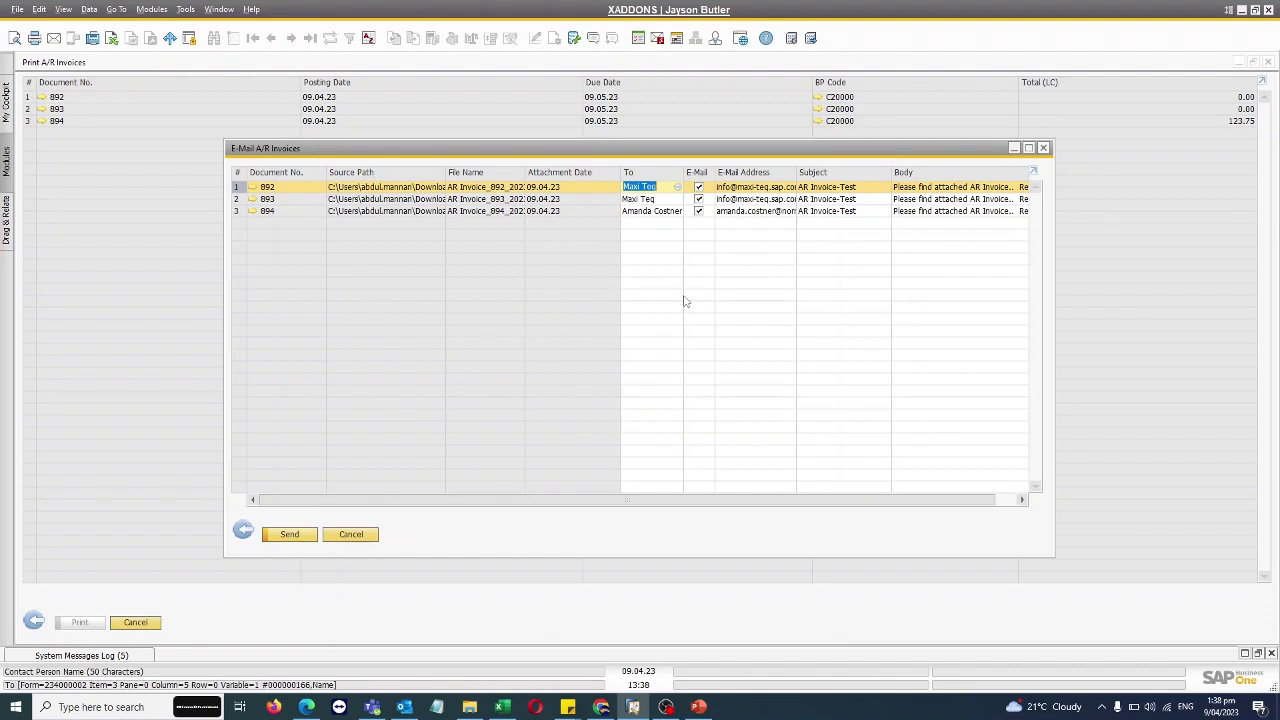
- Check each invoice e-mail's recipient, e-mail address and body text
{"action": "left_click", "coordinate": [640, 199]}
{"action": "left_click", "coordinate": [645, 211]}
{"action": "left_click", "coordinate": [645, 199]}
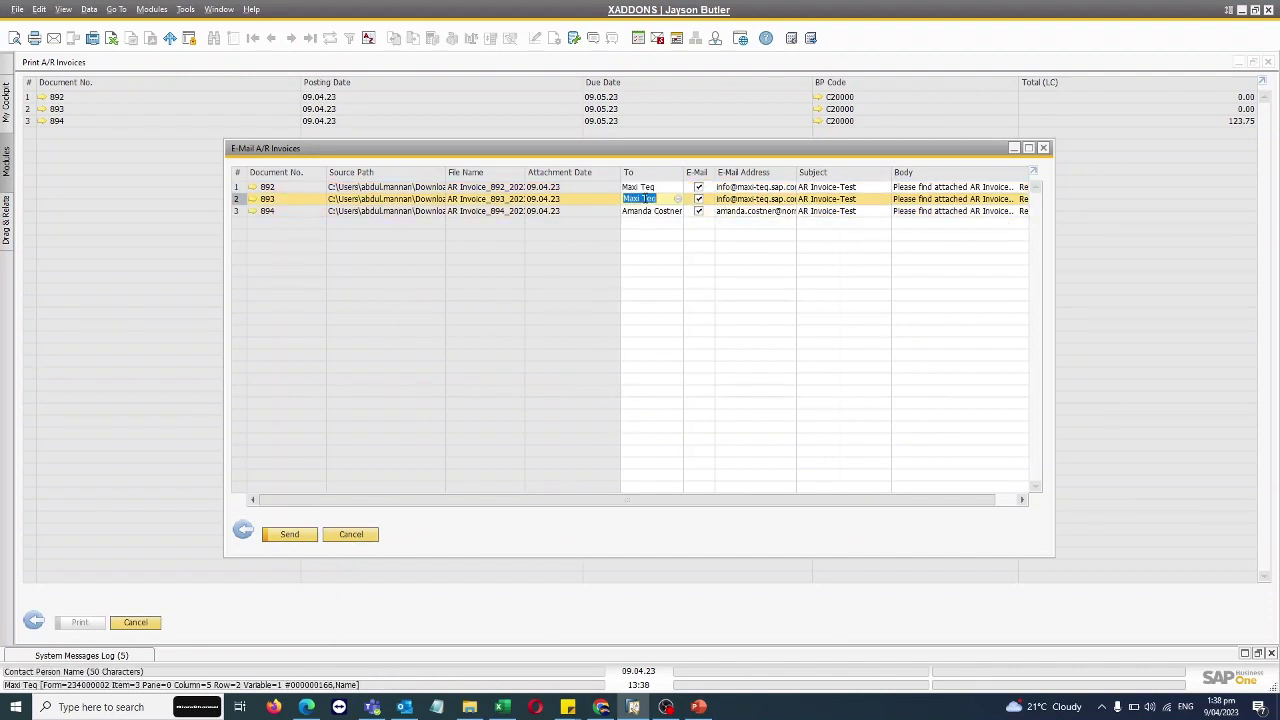
{"action": "left_click", "coordinate": [645, 187]}
{"action": "key", "text": "Tab"}
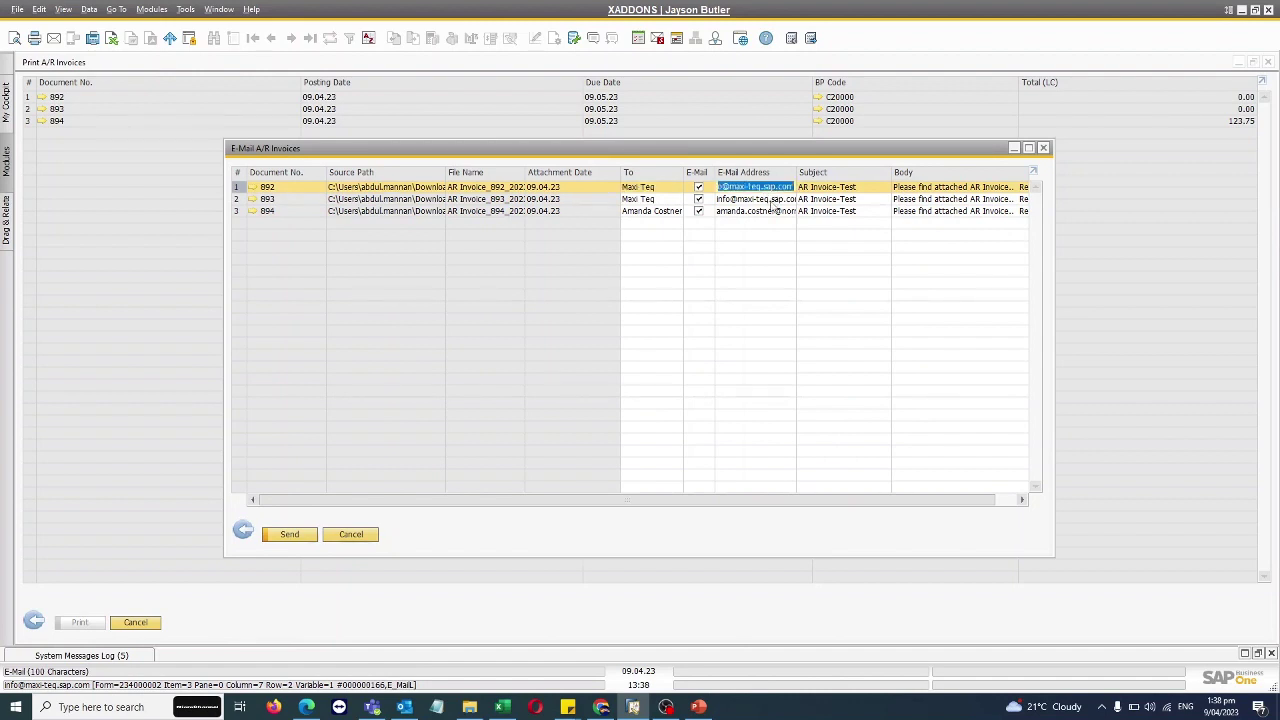
{"action": "left_click", "coordinate": [765, 211]}
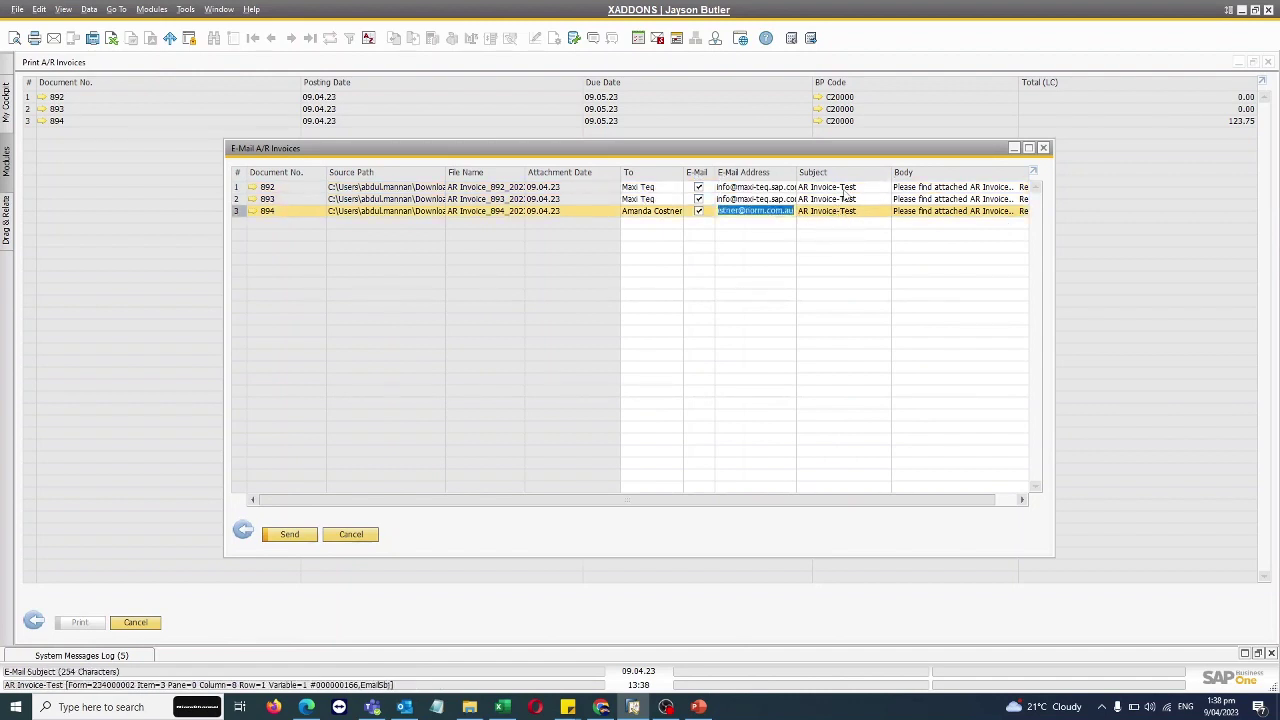
{"action": "left_click", "coordinate": [845, 187]}
{"action": "left_click", "coordinate": [848, 199]}
{"action": "left_click", "coordinate": [848, 211]}
{"action": "left_click", "coordinate": [965, 199]}
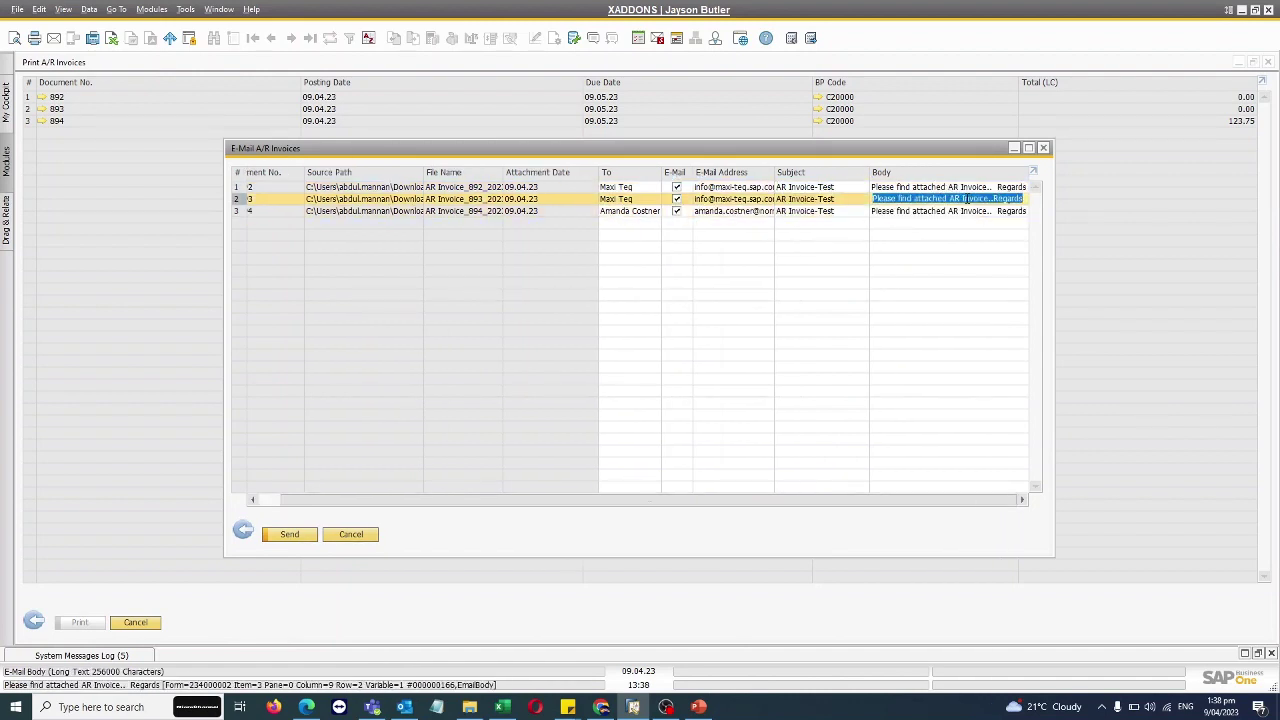
{"action": "left_click", "coordinate": [967, 187]}
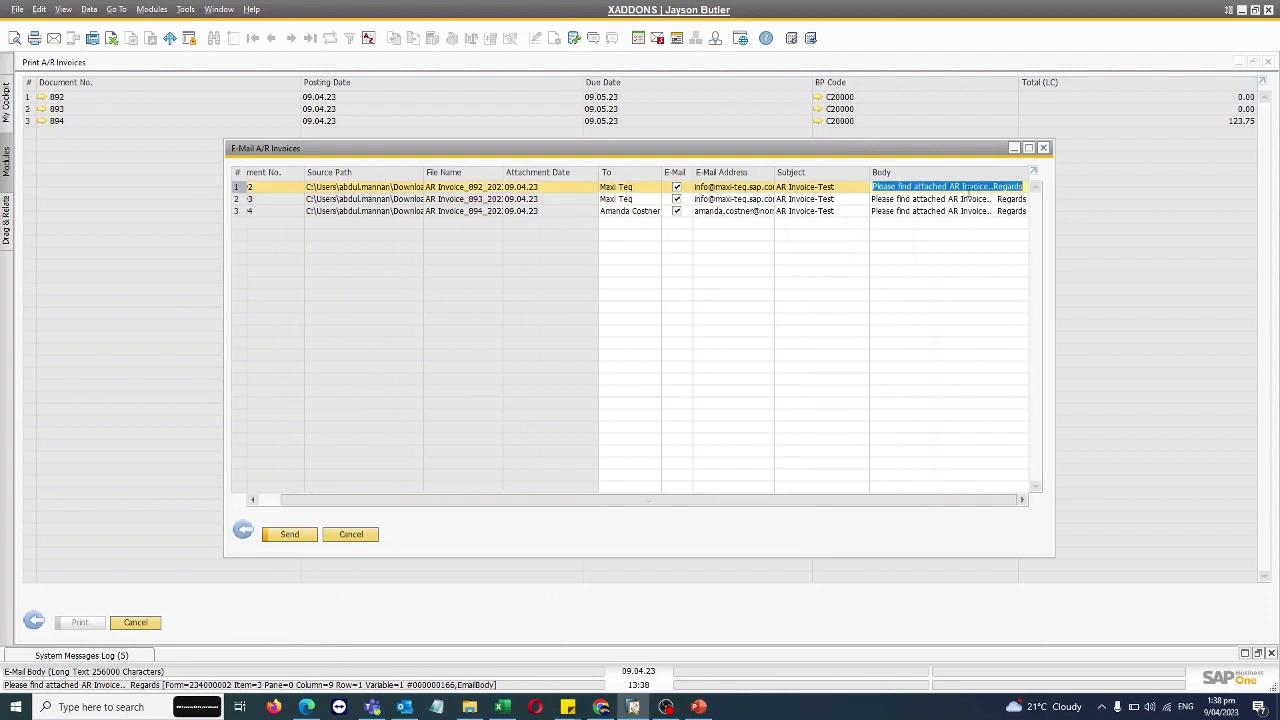
- Find Print Preferences via menu search 'print', review the A/R Invoice e-mail subject and body, then close
{"action": "left_click", "coordinate": [1238, 63]}
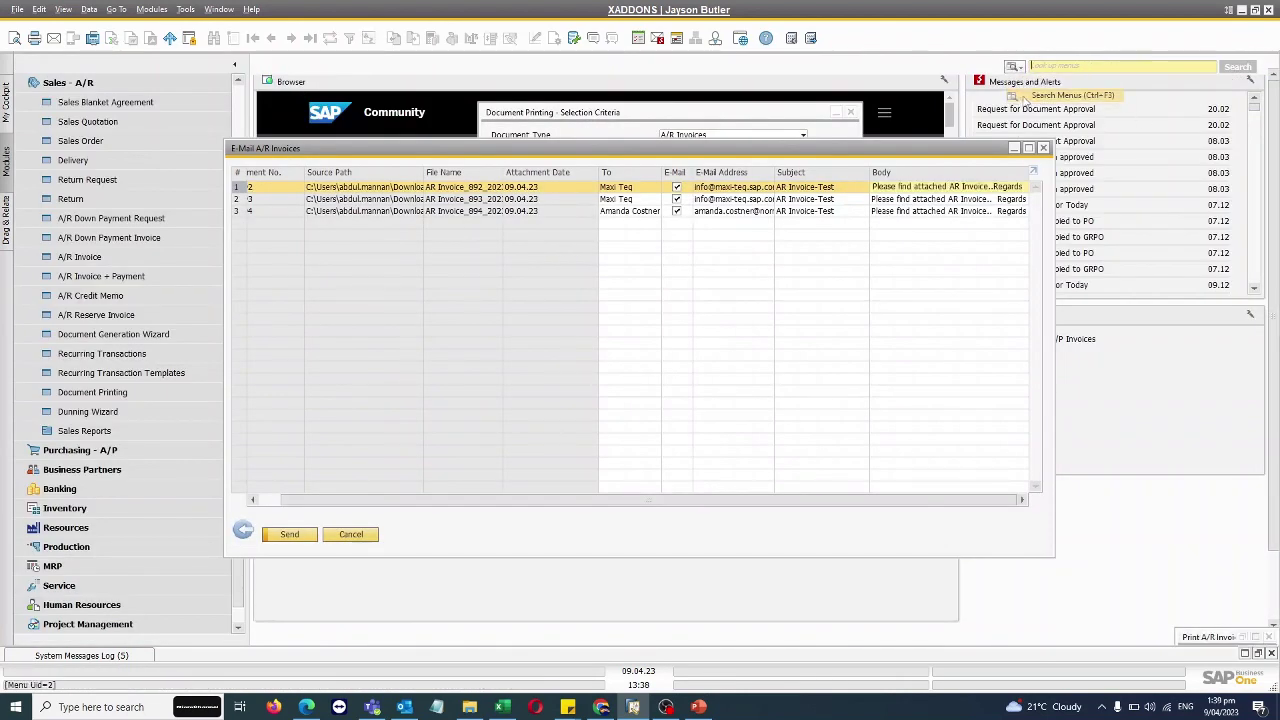
{"action": "type", "text": "print"}
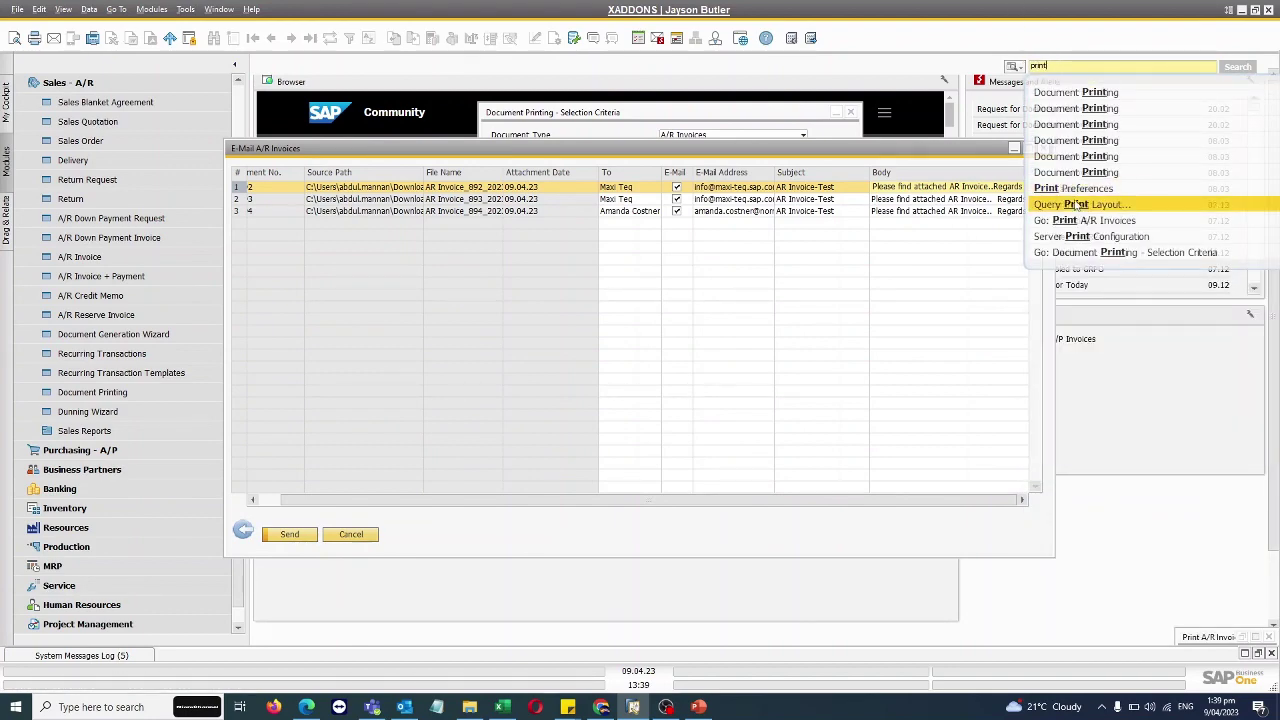
{"action": "left_click", "coordinate": [1073, 188]}
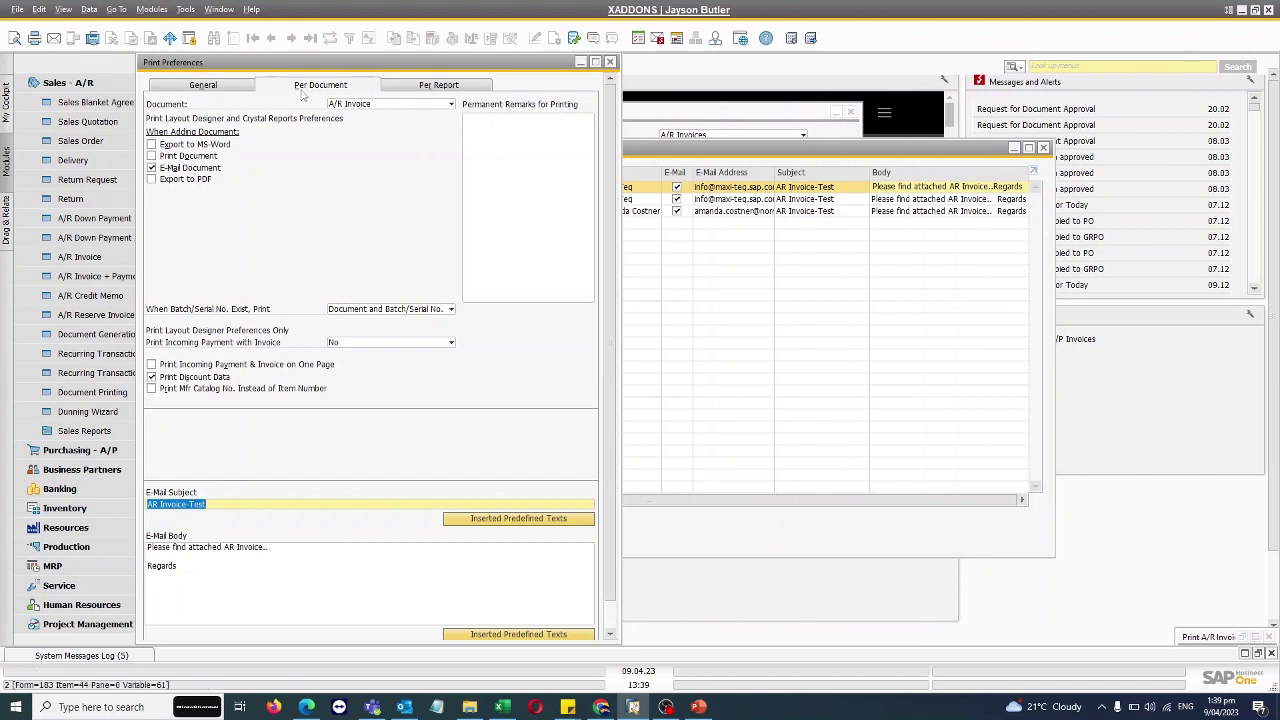
{"action": "left_click", "coordinate": [332, 106]}
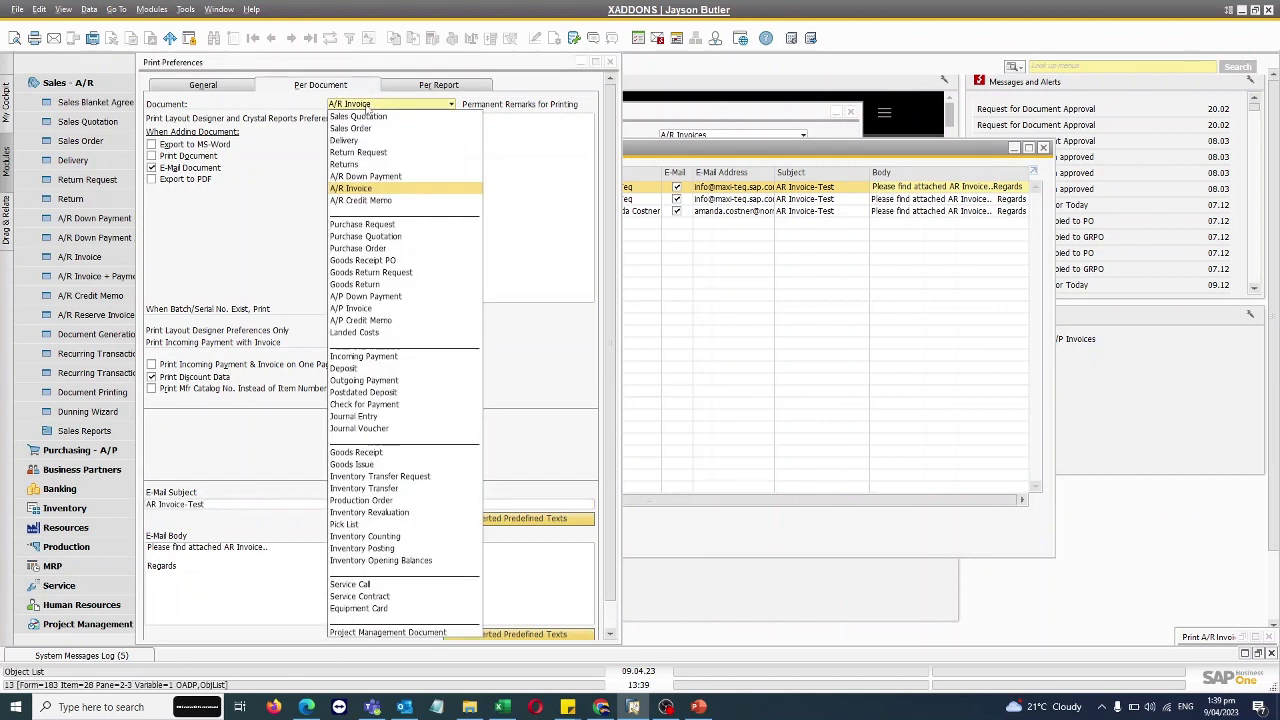
{"action": "left_click", "coordinate": [360, 187]}
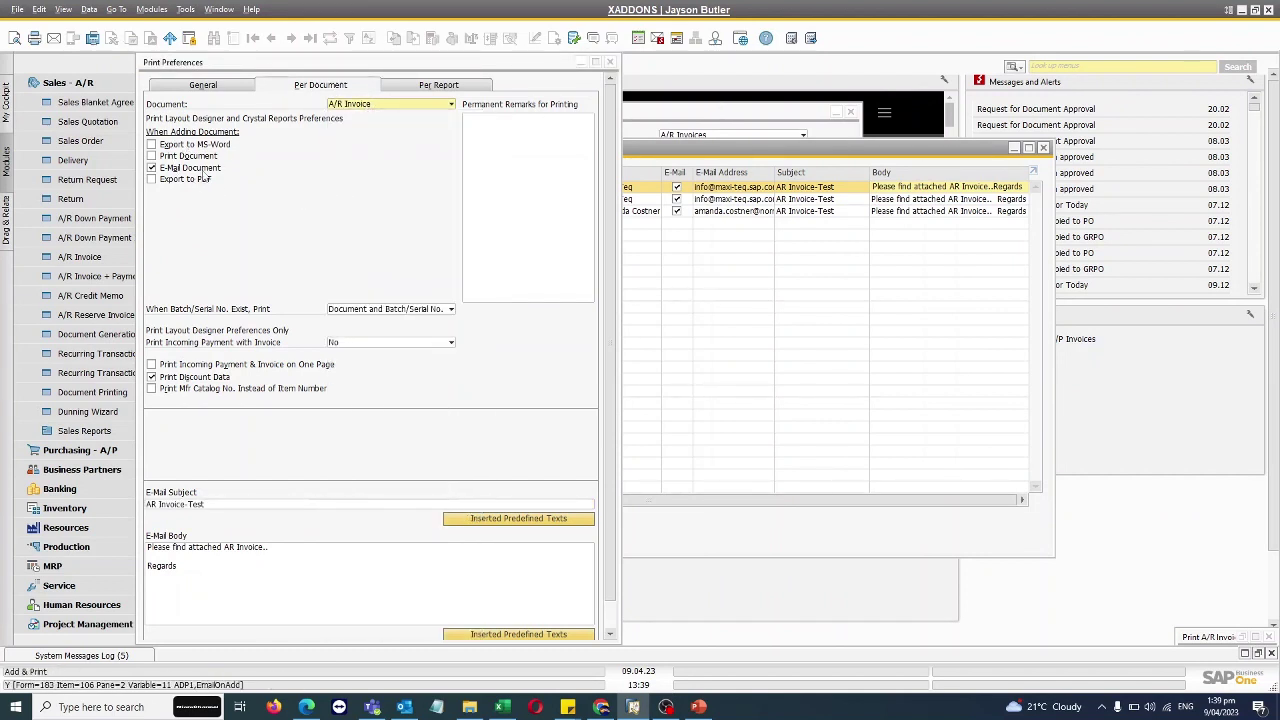
{"action": "left_click", "coordinate": [175, 504]}
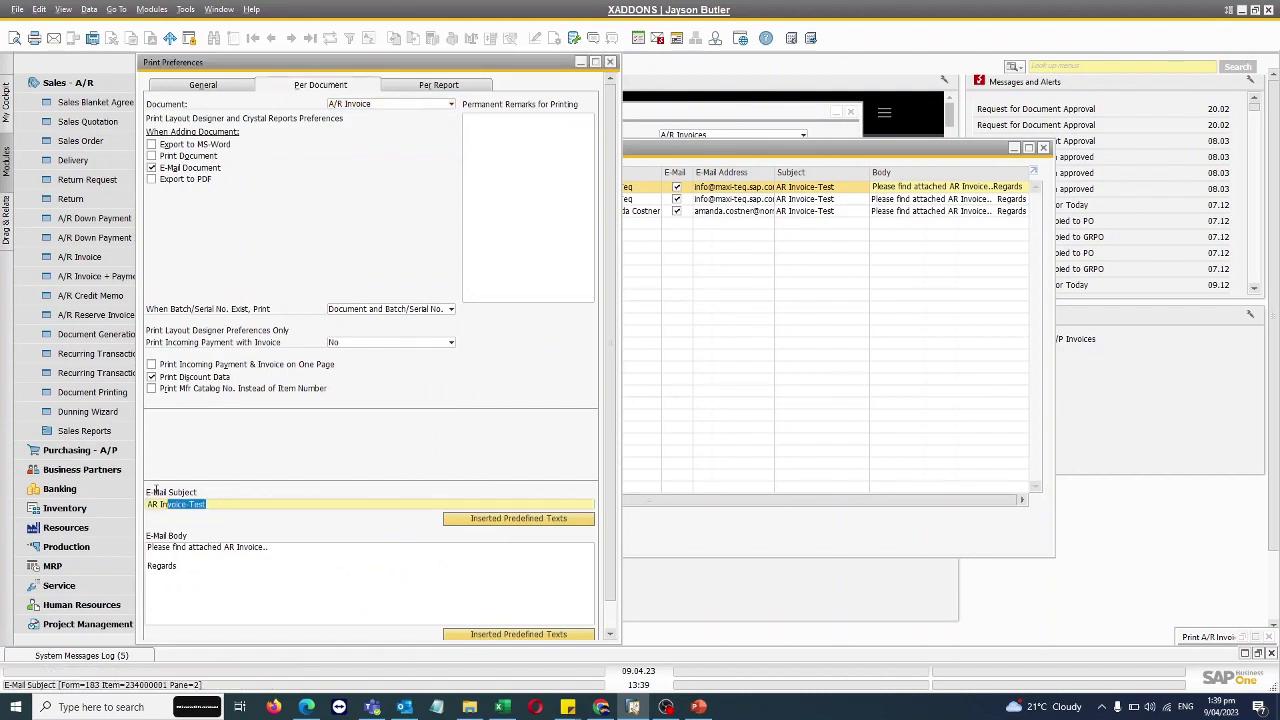
{"action": "left_click", "coordinate": [200, 590]}
{"action": "key", "text": "ctrl+a"}
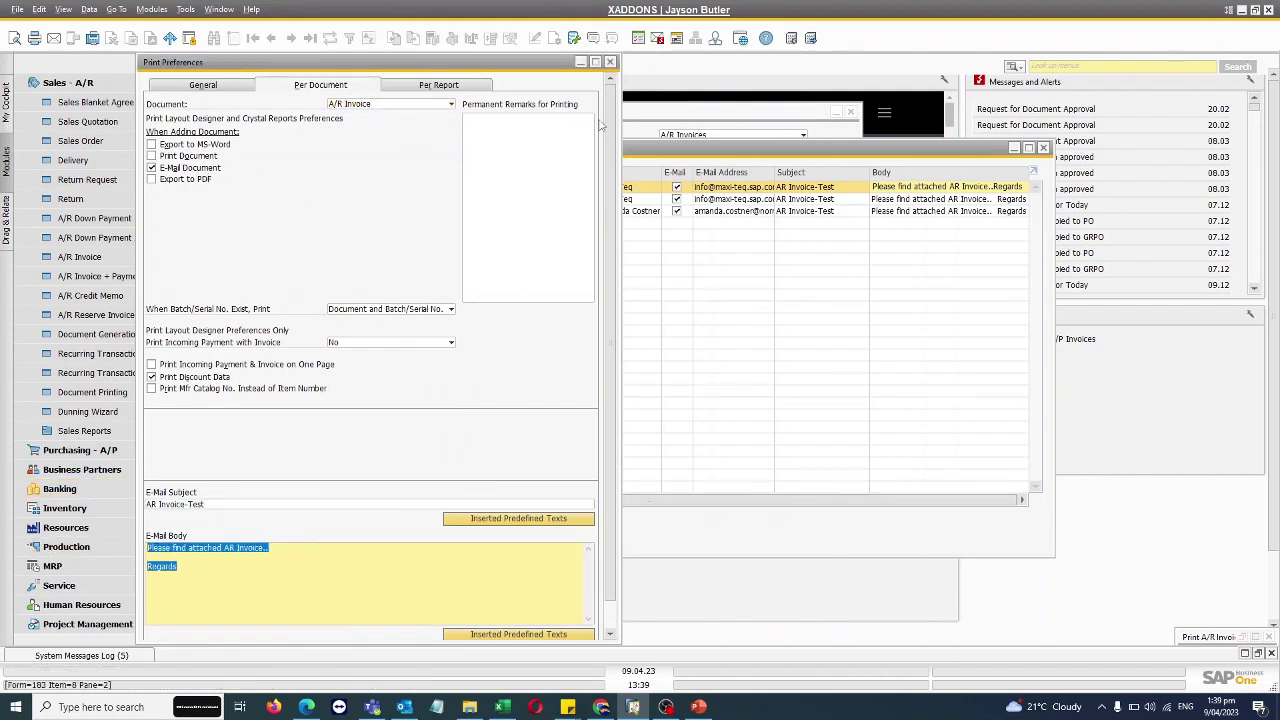
{"action": "left_click", "coordinate": [611, 62]}
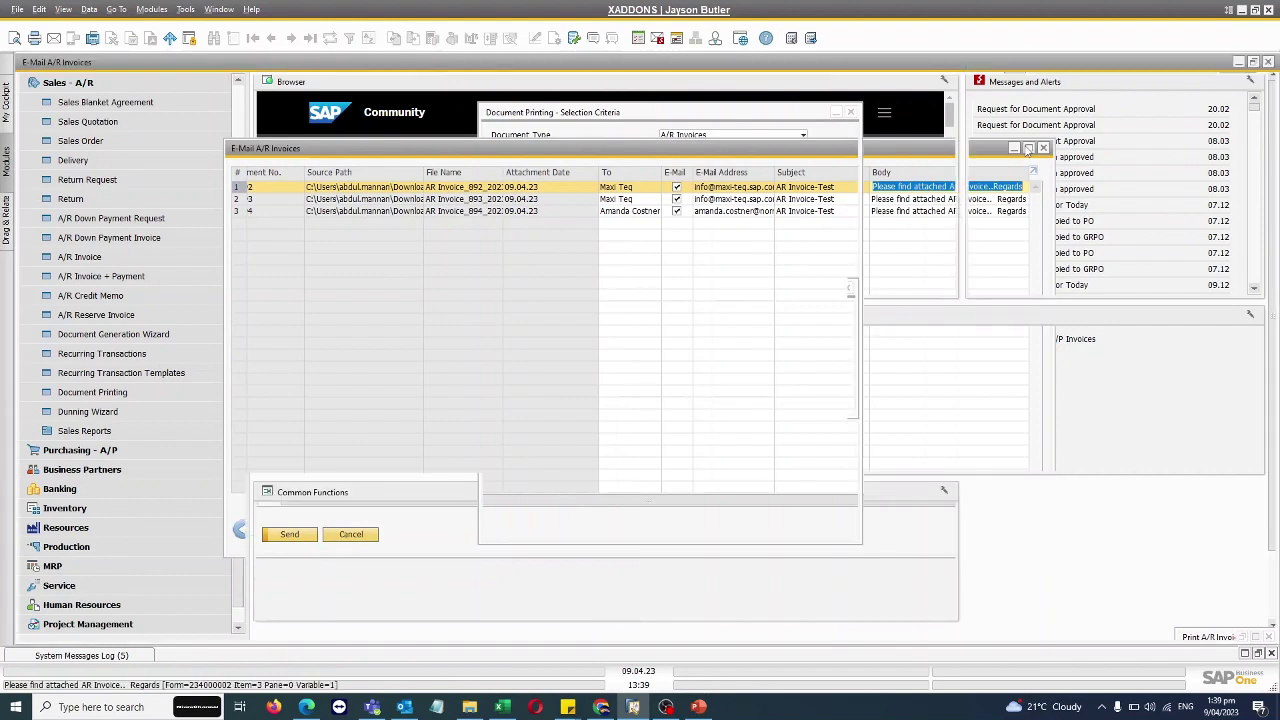
- Maximize E-Mail A/R Invoices and verify the 'AR Invoice-Test' subject and body on all three e-mails
{"action": "double_click", "coordinate": [778, 145]}
{"action": "left_click", "coordinate": [975, 101]}
{"action": "left_click", "coordinate": [975, 113]}
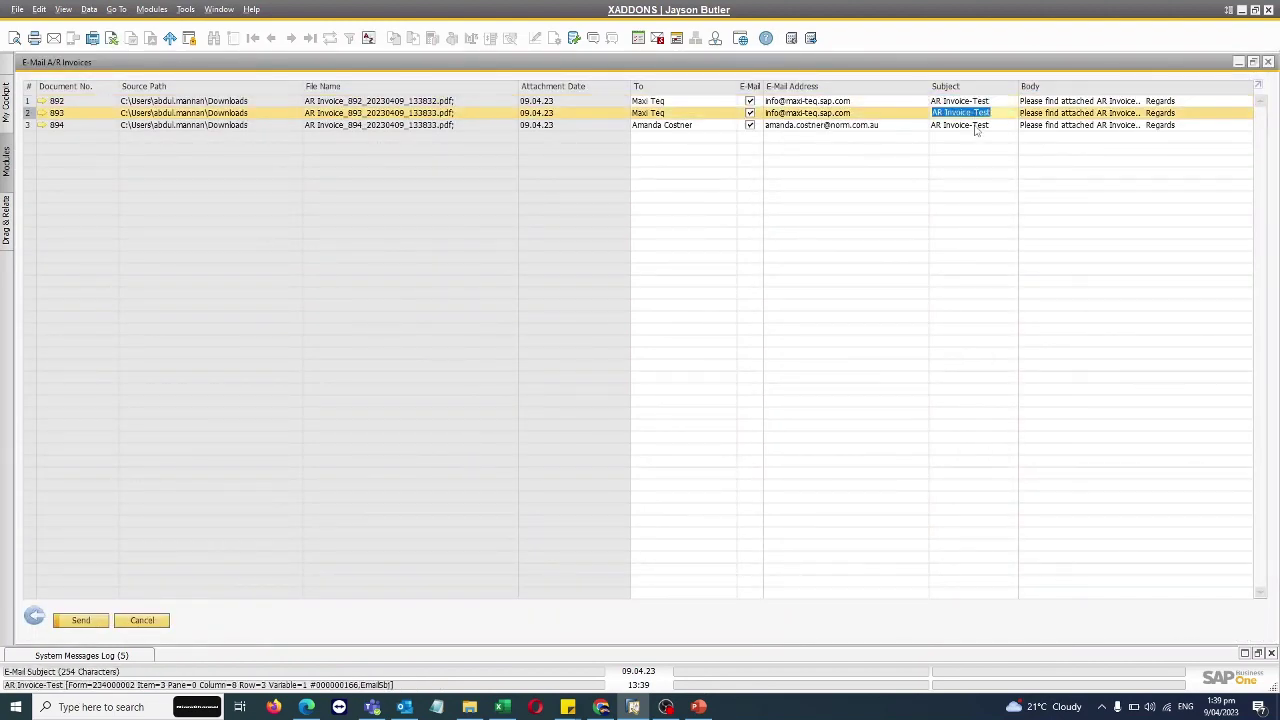
{"action": "left_click", "coordinate": [975, 125]}
{"action": "left_click", "coordinate": [1068, 101]}
{"action": "left_click", "coordinate": [1075, 125]}
{"action": "left_click", "coordinate": [1080, 113]}
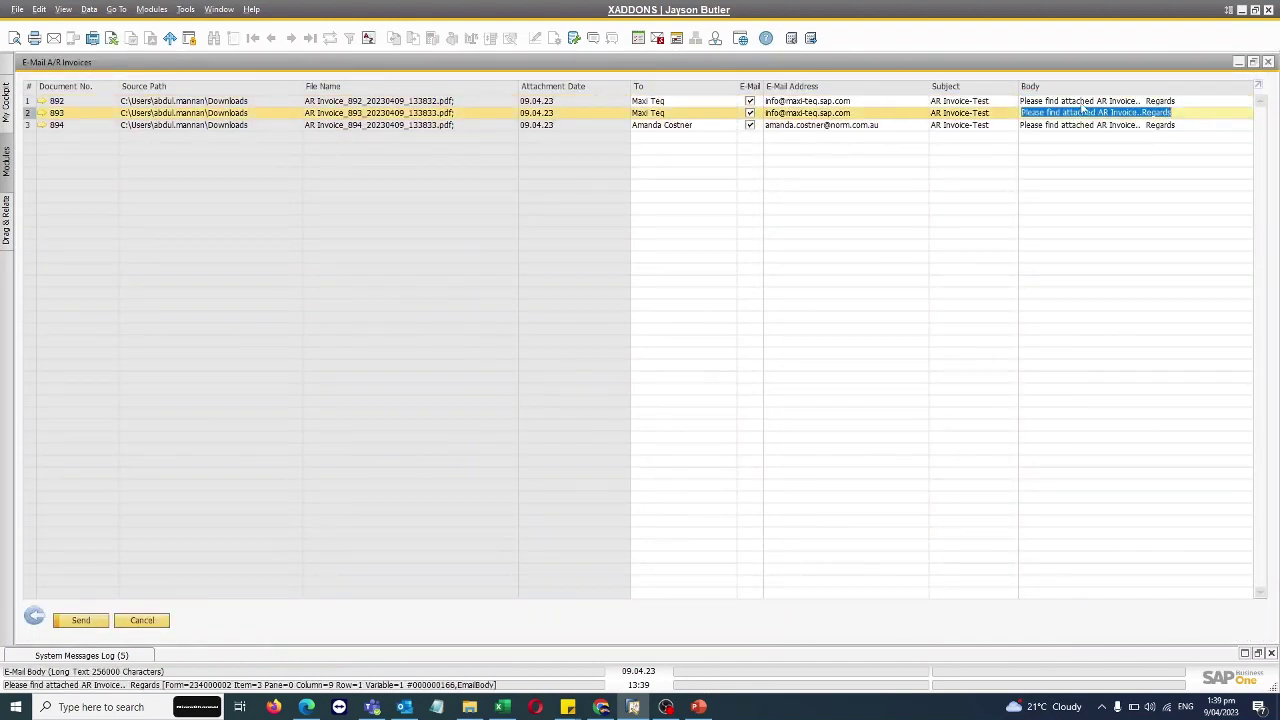
{"action": "left_click", "coordinate": [1082, 101]}
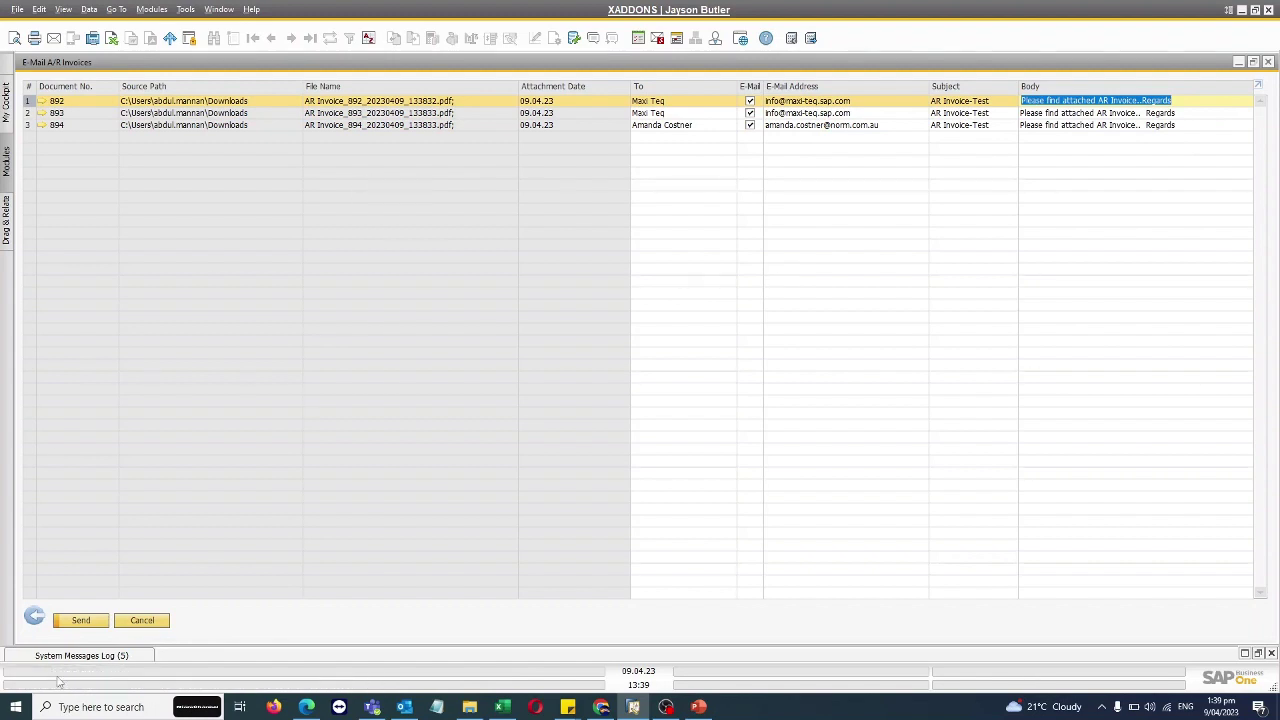
{"action": "left_click", "coordinate": [81, 621]}
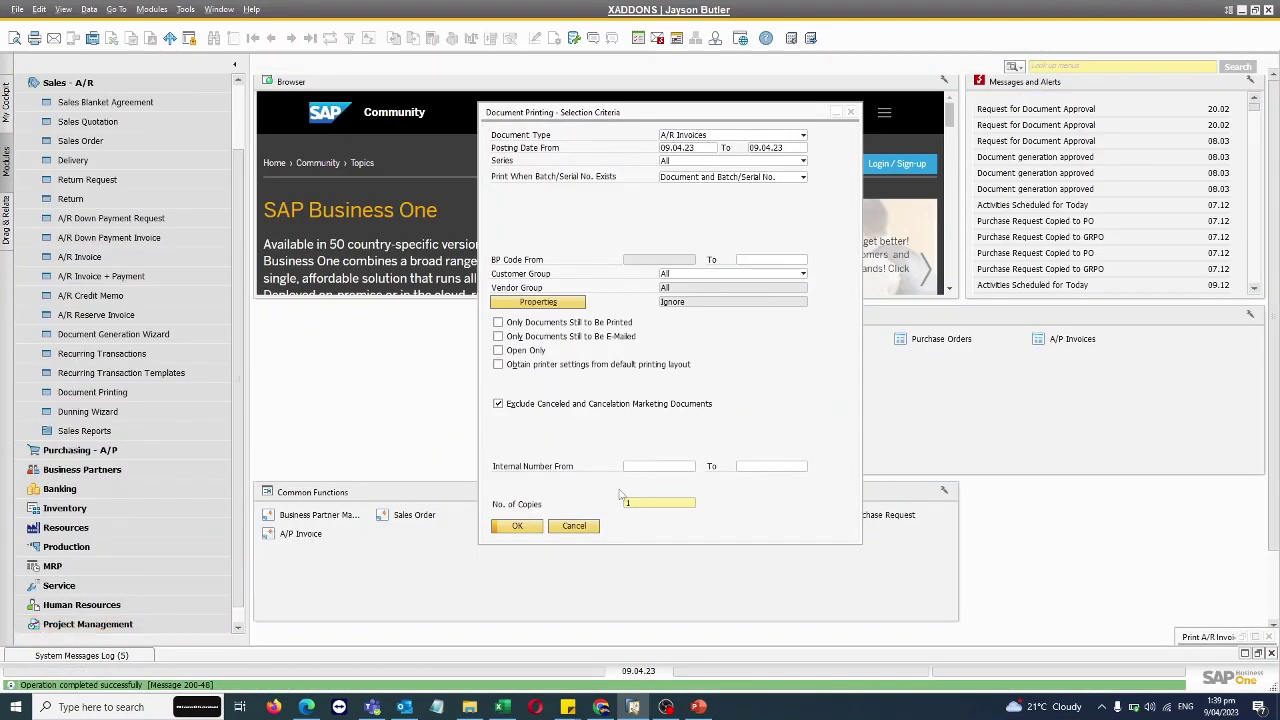
{"action": "key", "text": "Return"}
{"action": "left_click", "coordinate": [659, 39]}
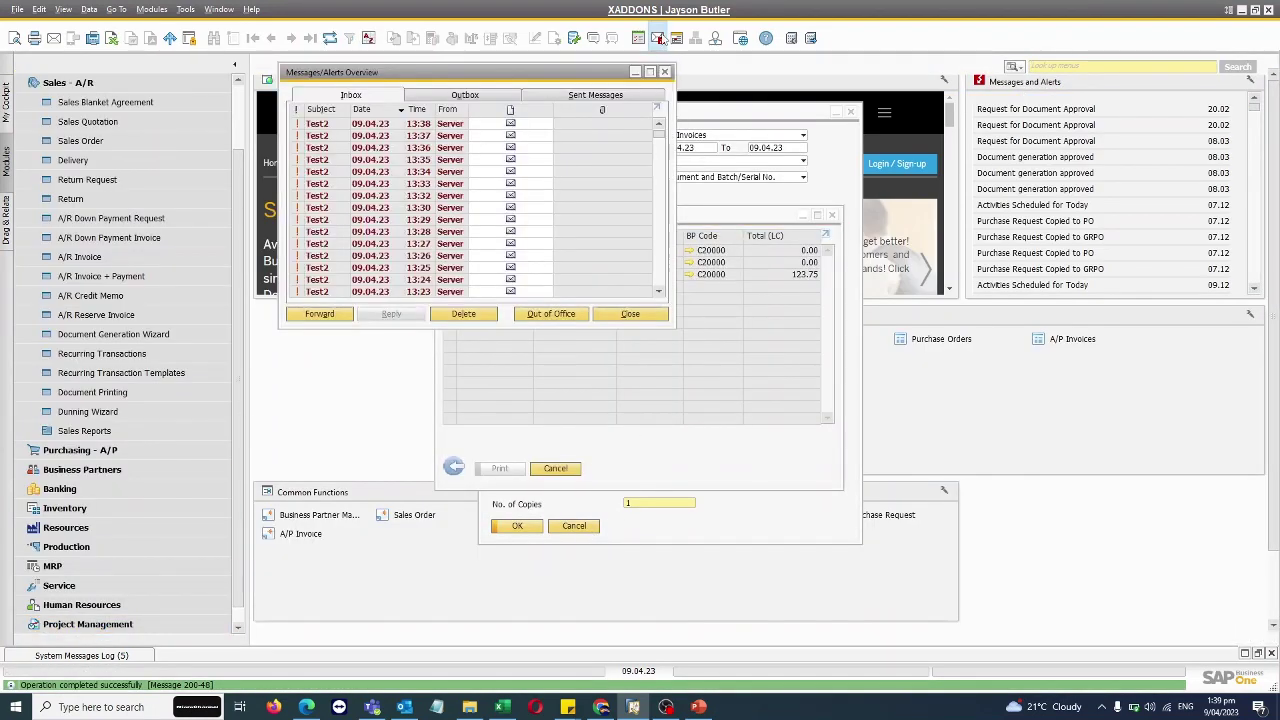
{"action": "left_click", "coordinate": [478, 99]}
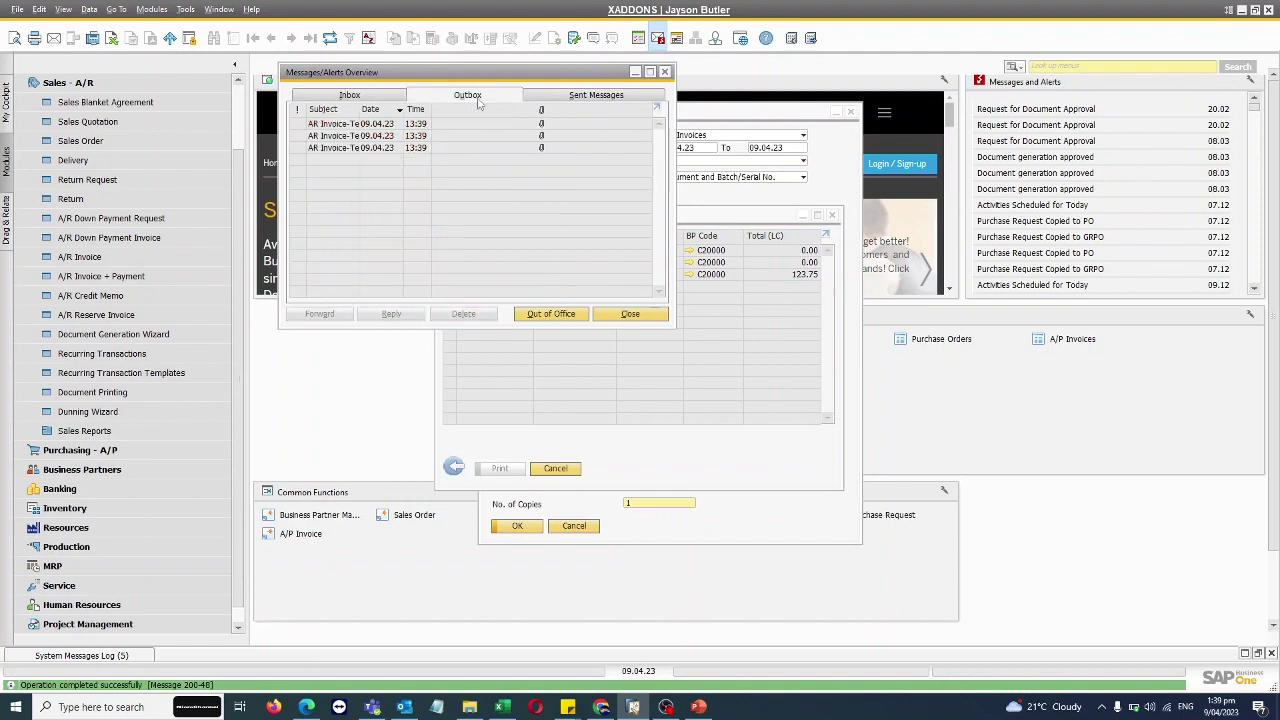
{"action": "left_click", "coordinate": [334, 124]}
{"action": "left_click", "coordinate": [338, 136]}
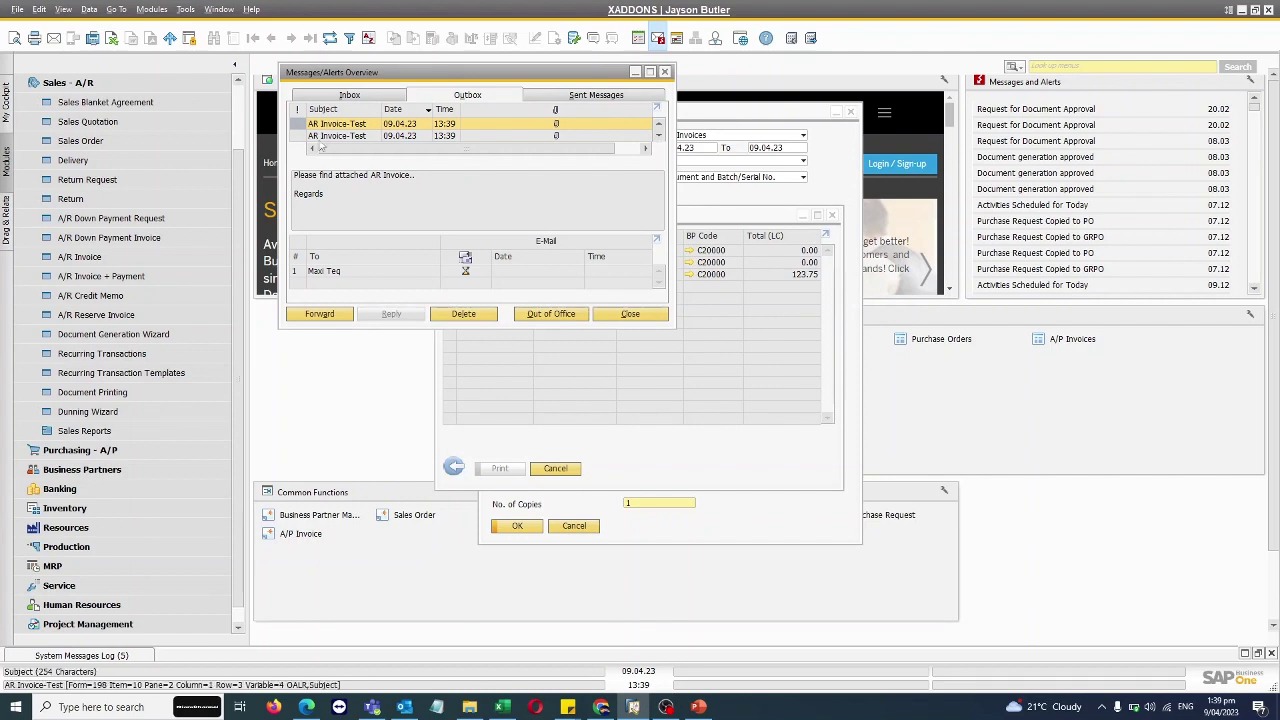
{"action": "left_click", "coordinate": [362, 124]}
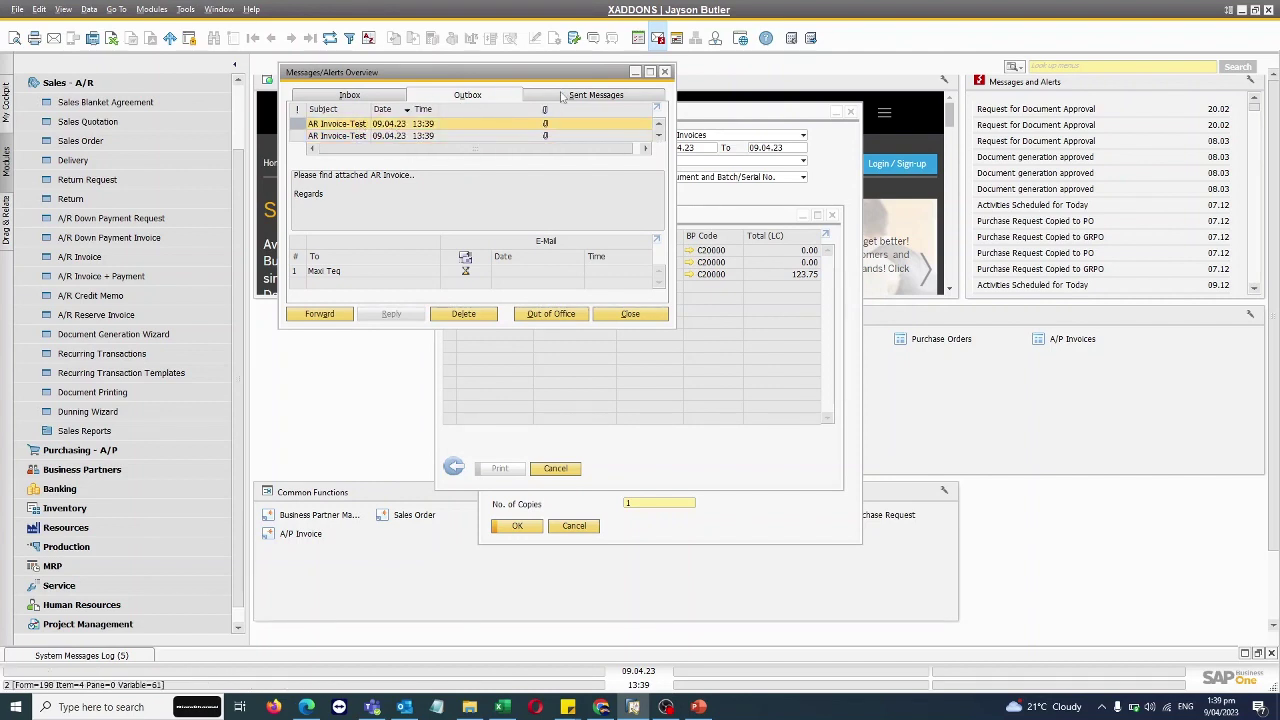
{"action": "left_click", "coordinate": [665, 73]}
{"action": "left_click", "coordinate": [454, 468]}
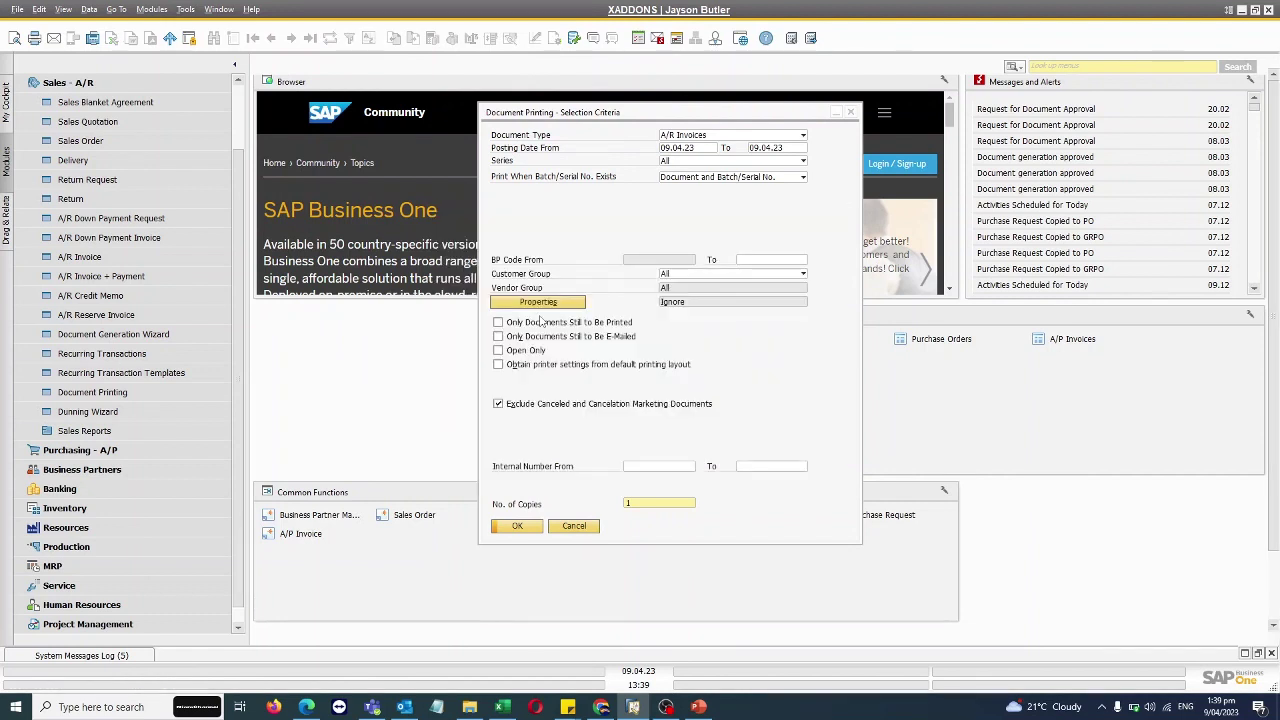